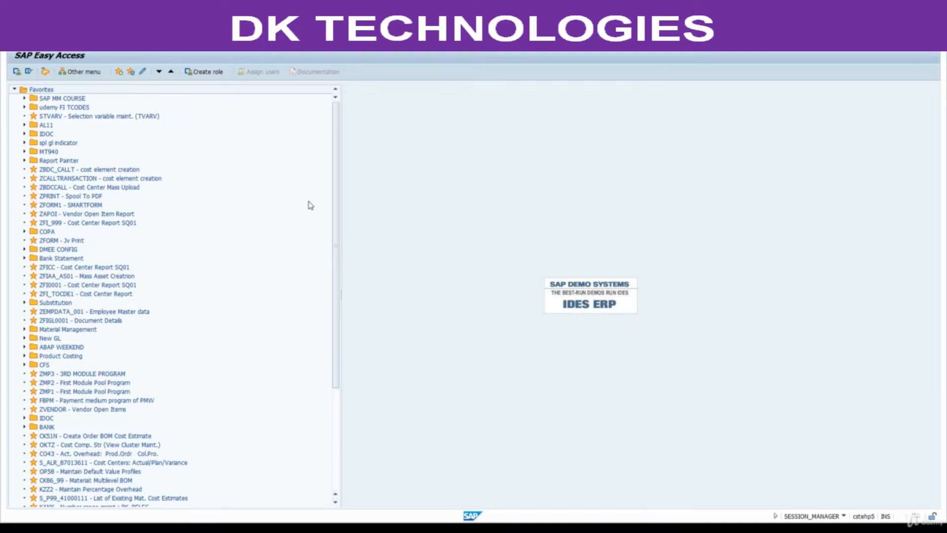
# In vendor display transaction XK03, look up the vendors of company code 8800 and copy all their vendor numbers
pyautogui.press('Return')
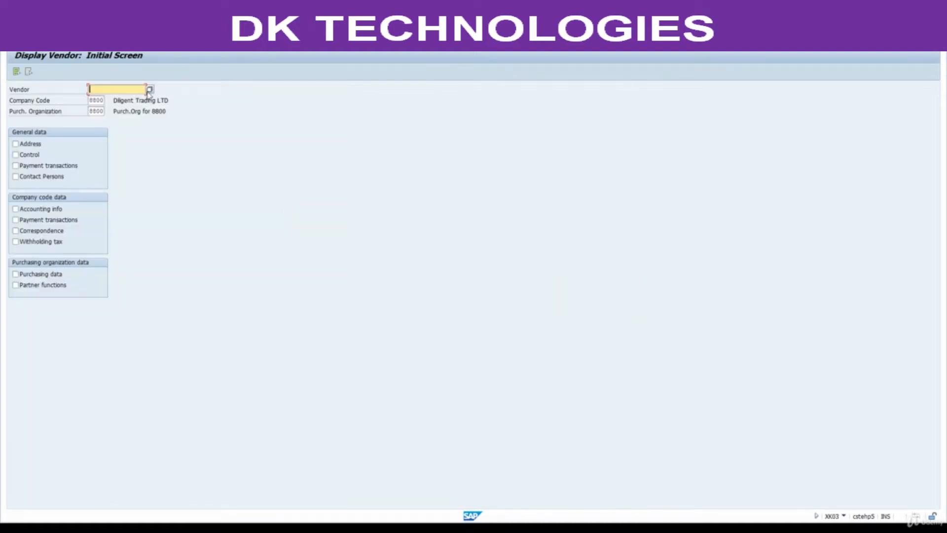
pyautogui.click(149, 91)
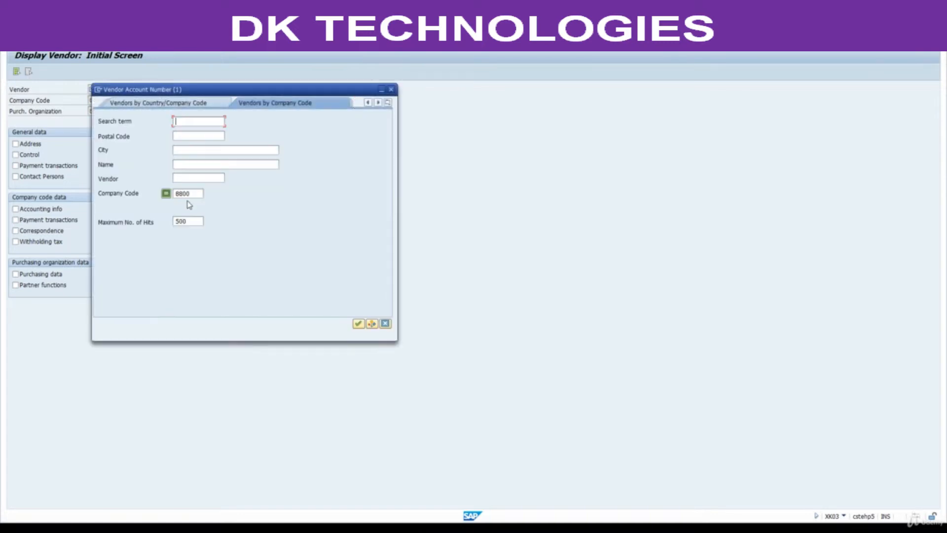
pyautogui.press('Return')
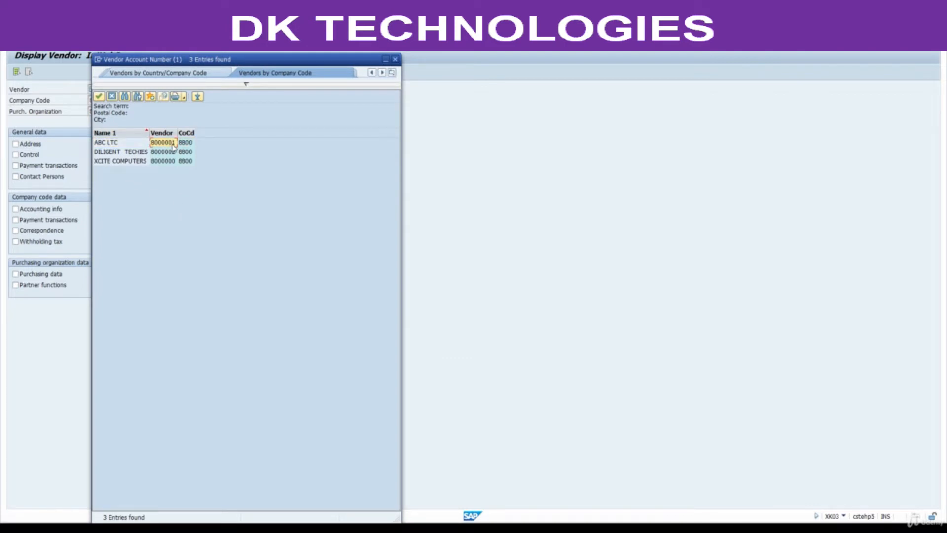
pyautogui.moveTo(173, 144); pyautogui.dragTo(175, 167)
pyautogui.hotkey('ctrl', 'c')
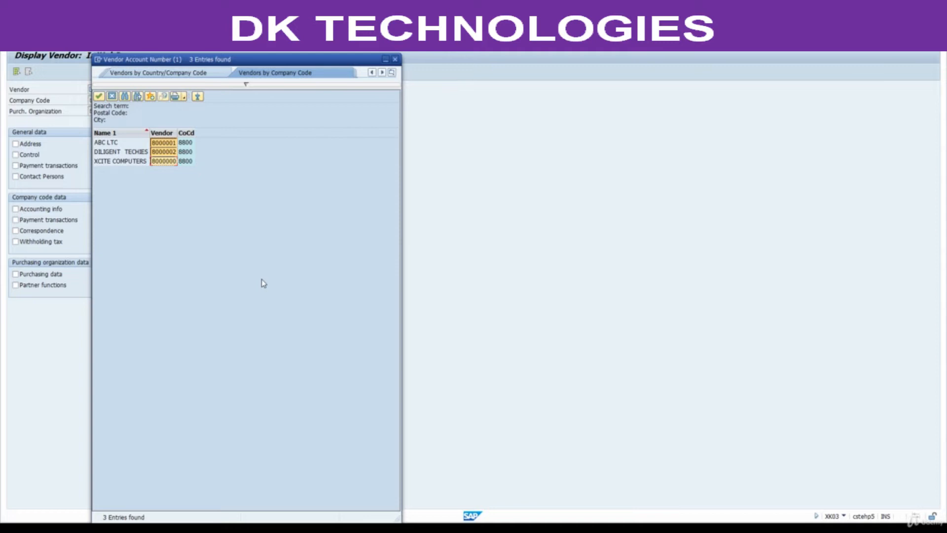
# Switch to the mm working workbook in Excel and paste the copied vendor numbers into cells B10:B12 of the RFQ sheet
pyautogui.moveTo(522, 528)
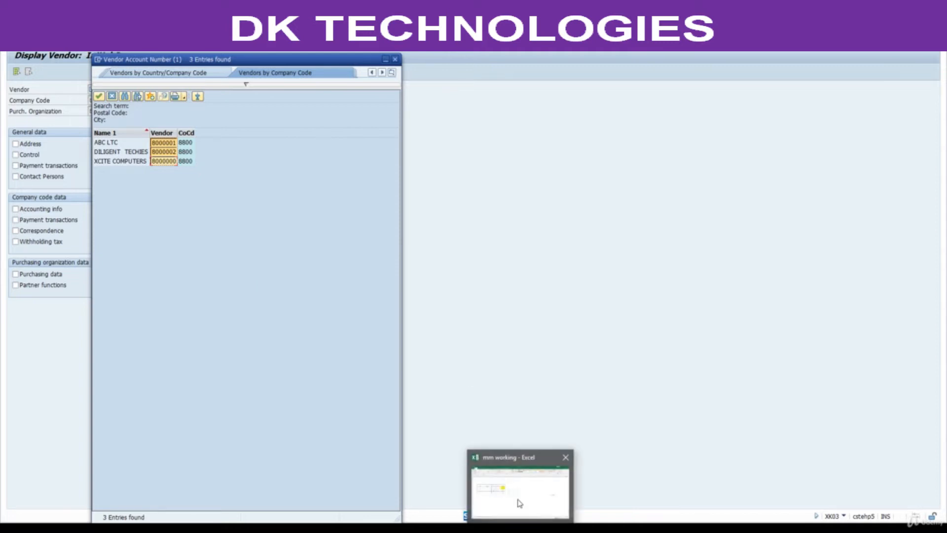
pyautogui.click(519, 502)
pyautogui.click(90, 226)
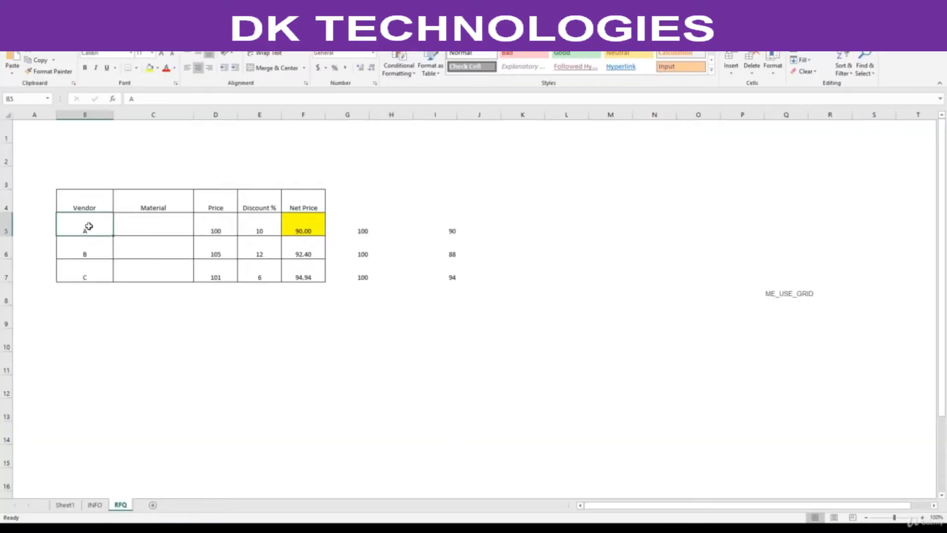
pyautogui.click(84, 332)
pyautogui.hotkey('ctrl', 'v')
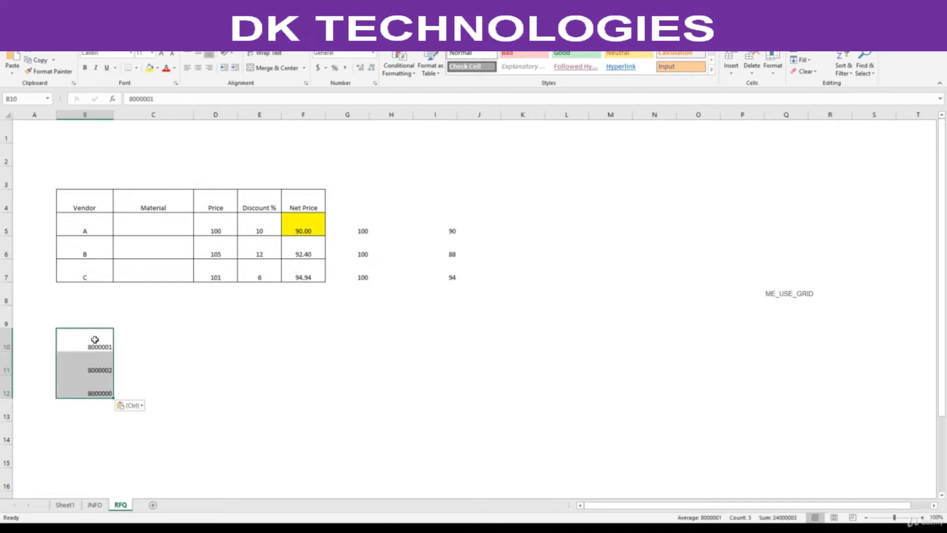
# Copy the vendor numbers from B10:B12 and paste them as values into the Vendor column, cells B5:B7
pyautogui.hotkey('ctrl', 'c')
pyautogui.click(74, 218)
pyautogui.click(11, 73)
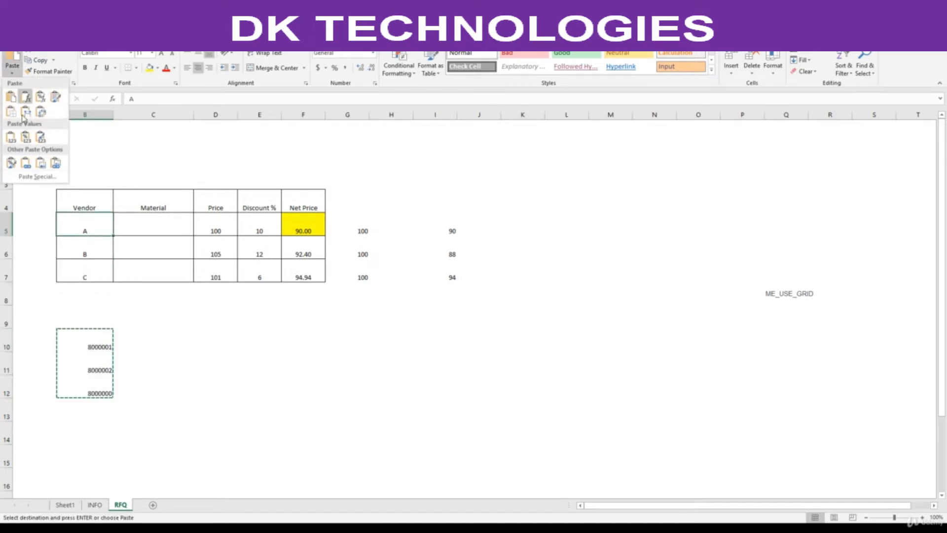
pyautogui.click(11, 137)
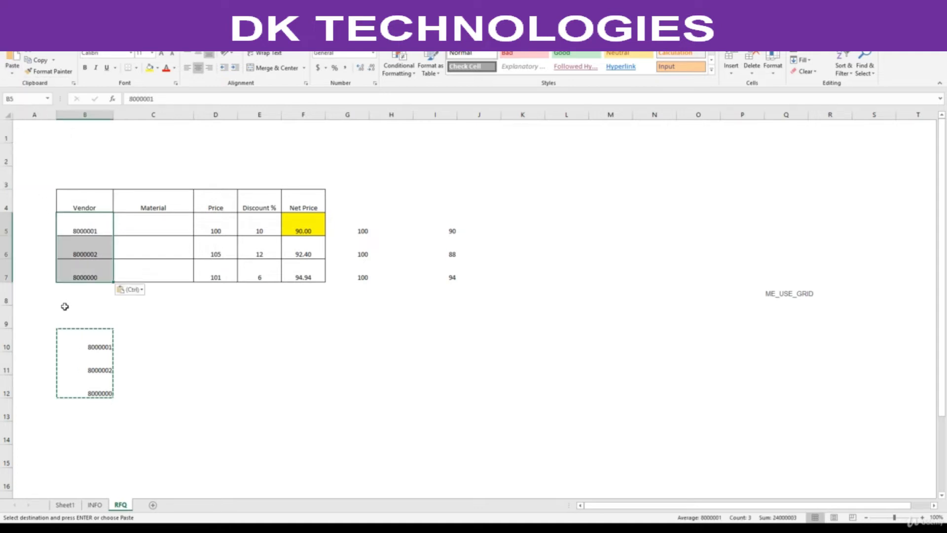
# Switch to SAP, close the vendor search, and list the materials of plant 8801 with MM60 to pick material 2000003
pyautogui.click(154, 230)
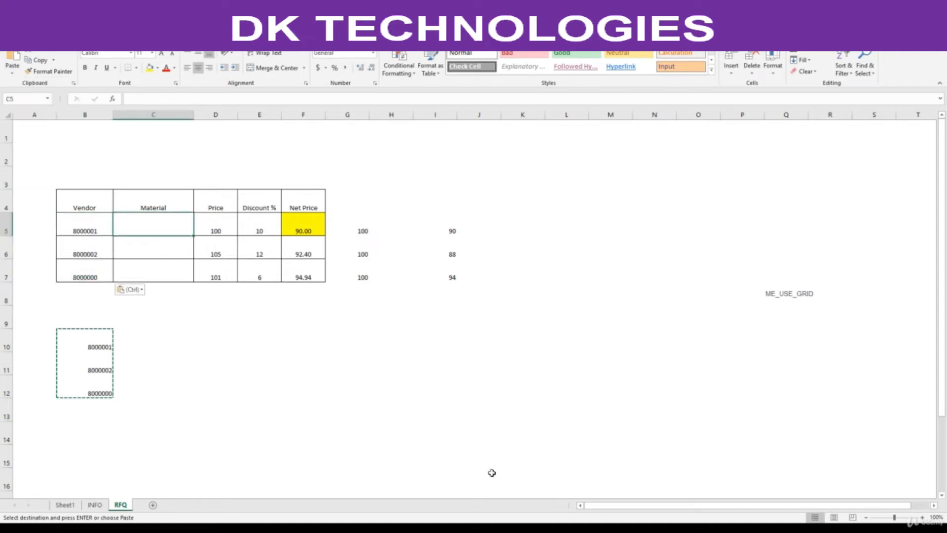
pyautogui.moveTo(570, 528)
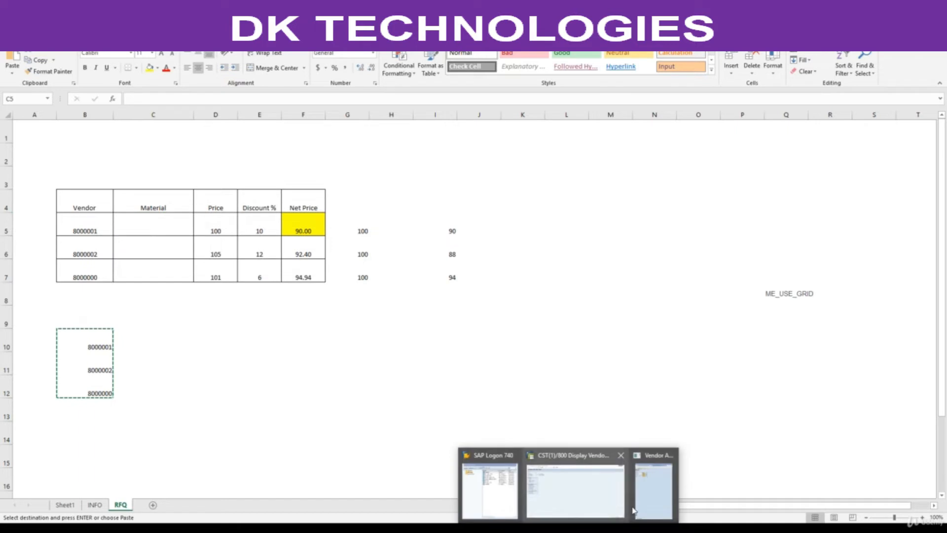
pyautogui.click(646, 493)
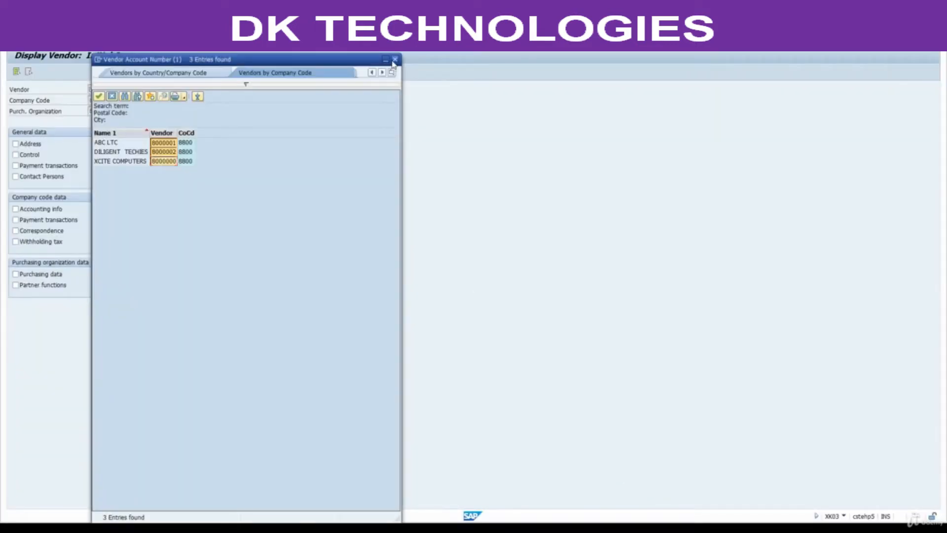
pyautogui.click(395, 59)
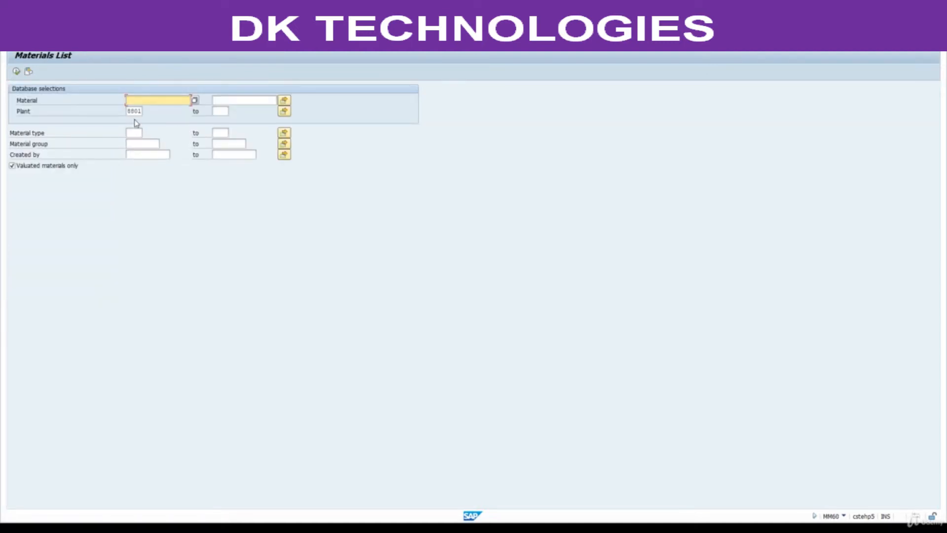
pyautogui.moveTo(129, 112); pyautogui.dragTo(143, 113)
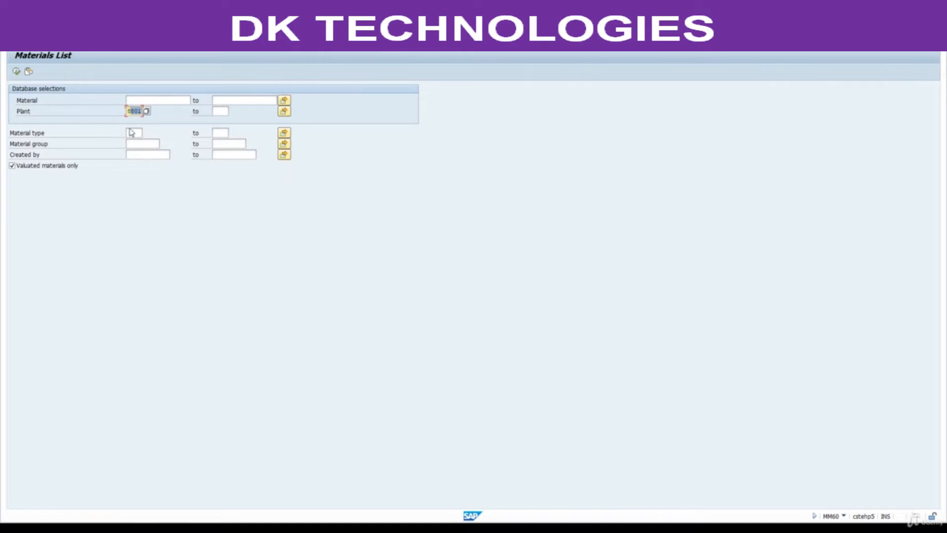
pyautogui.click(16, 72)
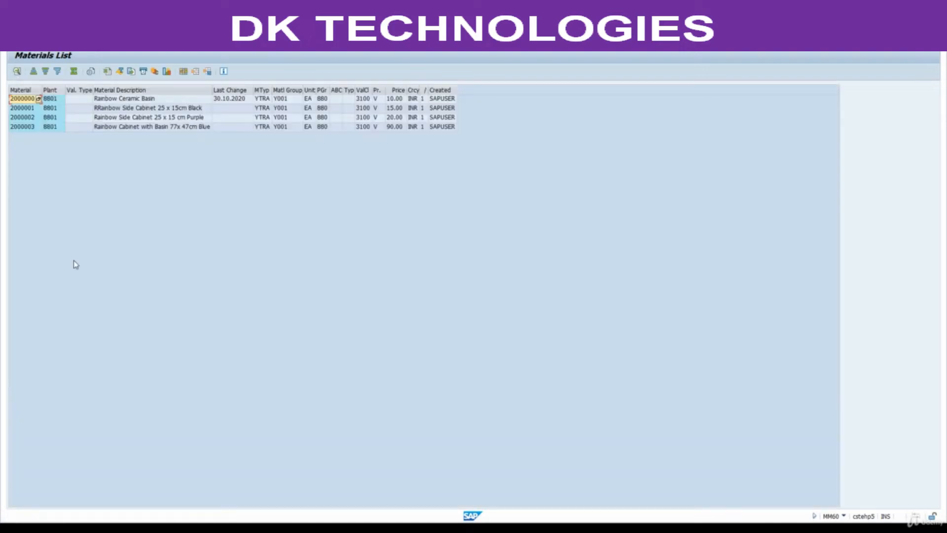
pyautogui.click(23, 128)
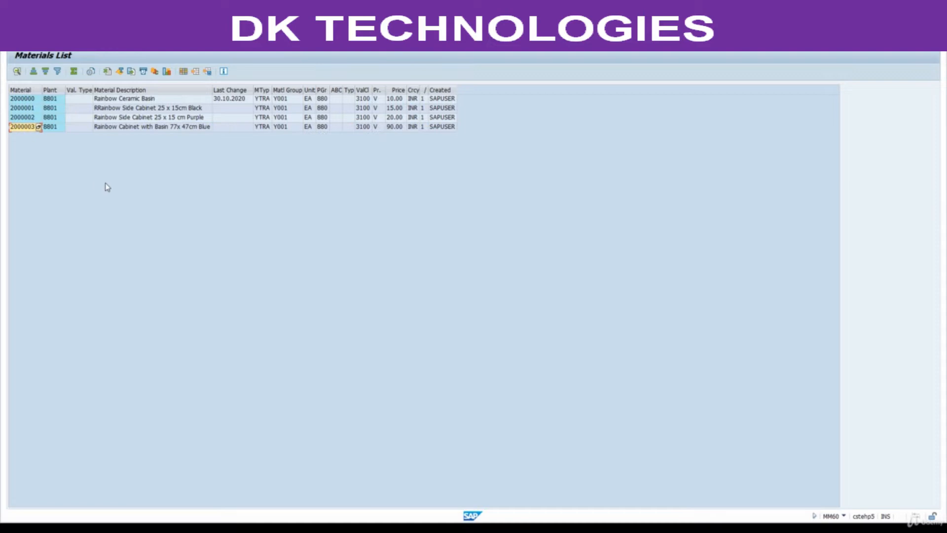
# Switch to Excel, enter material 2000003 in C10 and copy it down through C12
pyautogui.hotkey('alt', 'Tab')
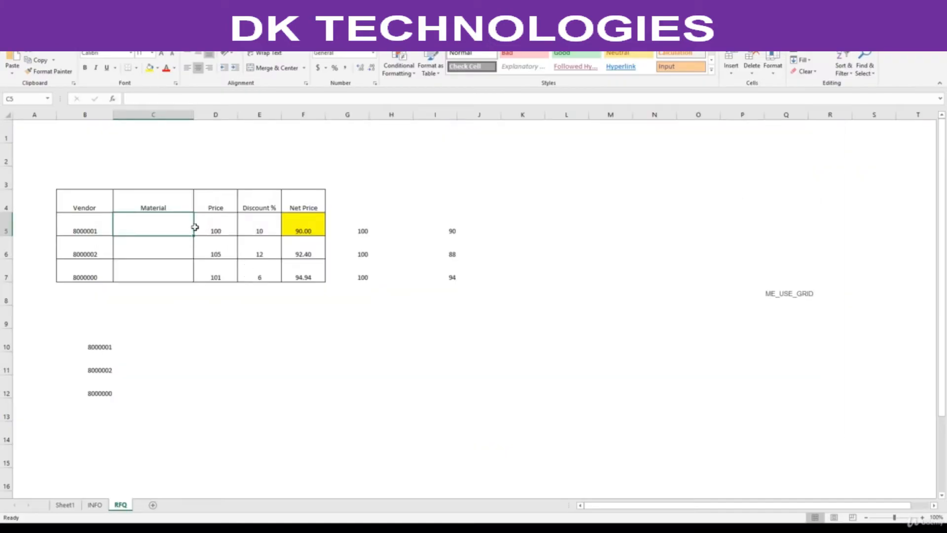
pyautogui.moveTo(158, 344); pyautogui.dragTo(174, 385)
pyautogui.write('2000003')
pyautogui.hotkey('ctrl', 'c')
pyautogui.hotkey('ctrl', 'v')
pyautogui.moveTo(165, 345); pyautogui.dragTo(176, 393)
pyautogui.press('ctrl')
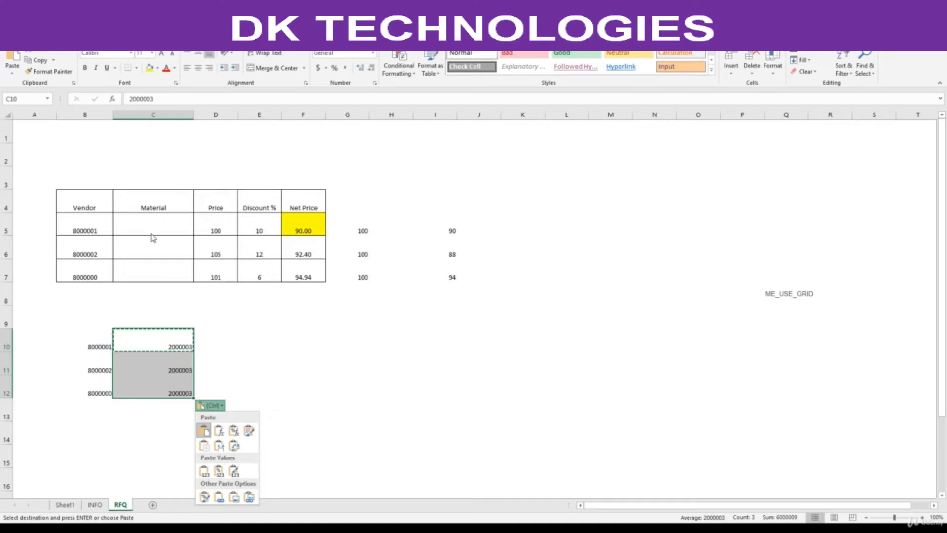
pyautogui.press('Escape')
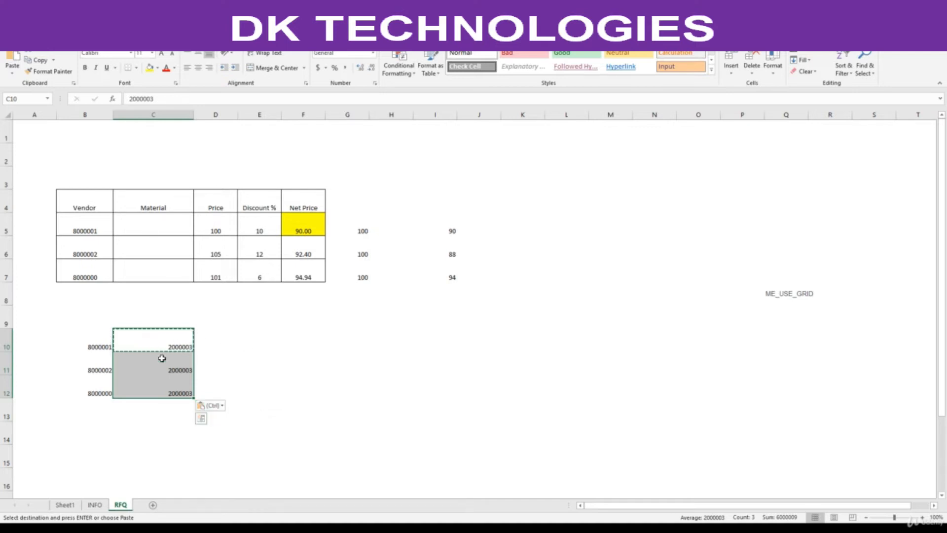
# Paste the material numbers from C10:C12 as values into the Material column, cells C5:C7, and clear the helper range A9:D13
pyautogui.hotkey('ctrl', 'c')
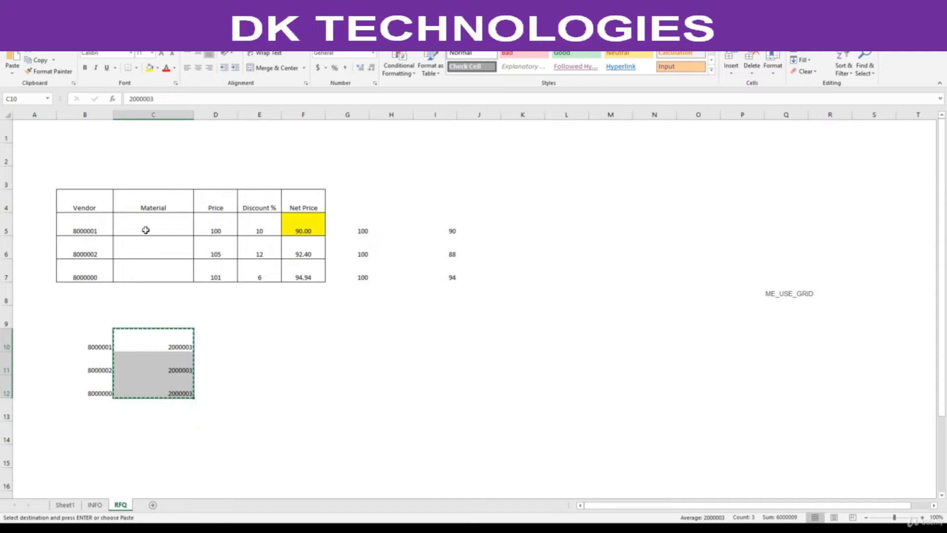
pyautogui.click(145, 230)
pyautogui.click(11, 72)
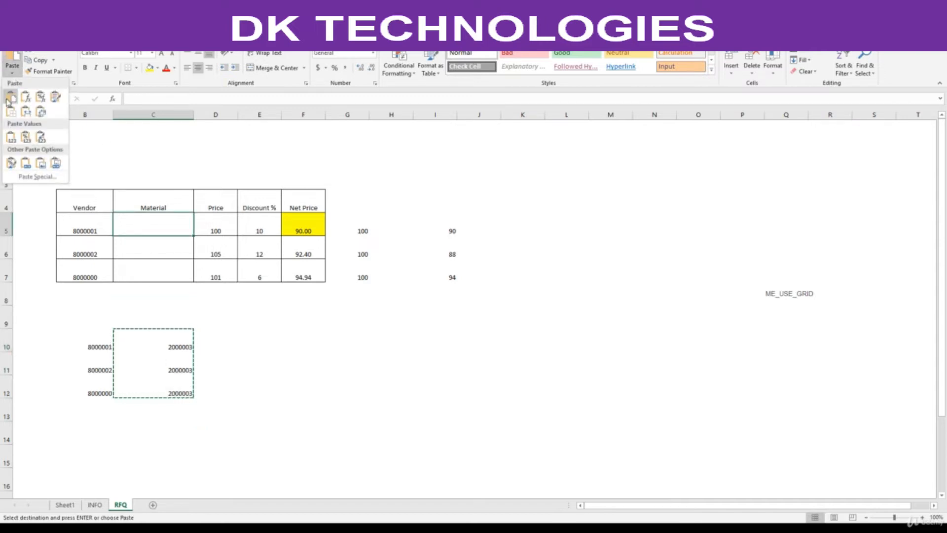
pyautogui.click(10, 137)
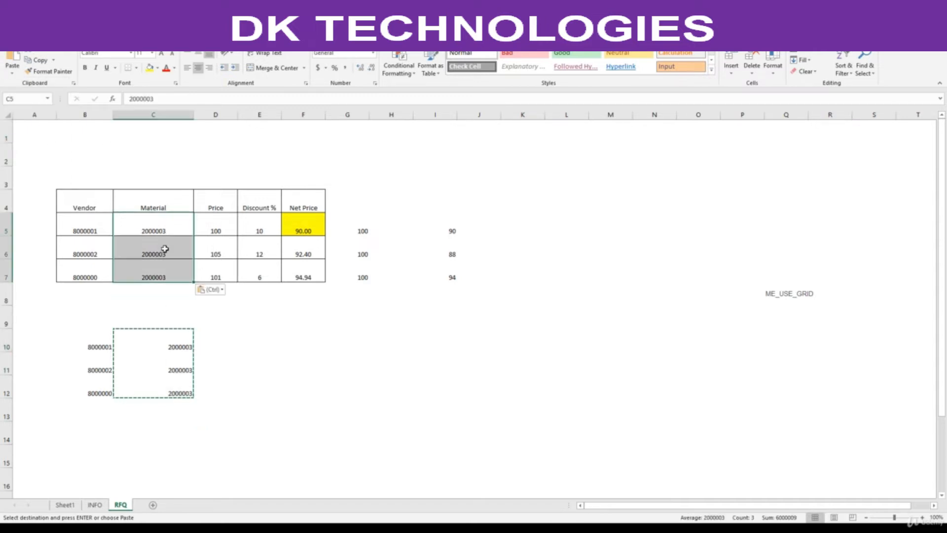
pyautogui.moveTo(35, 316); pyautogui.dragTo(219, 407)
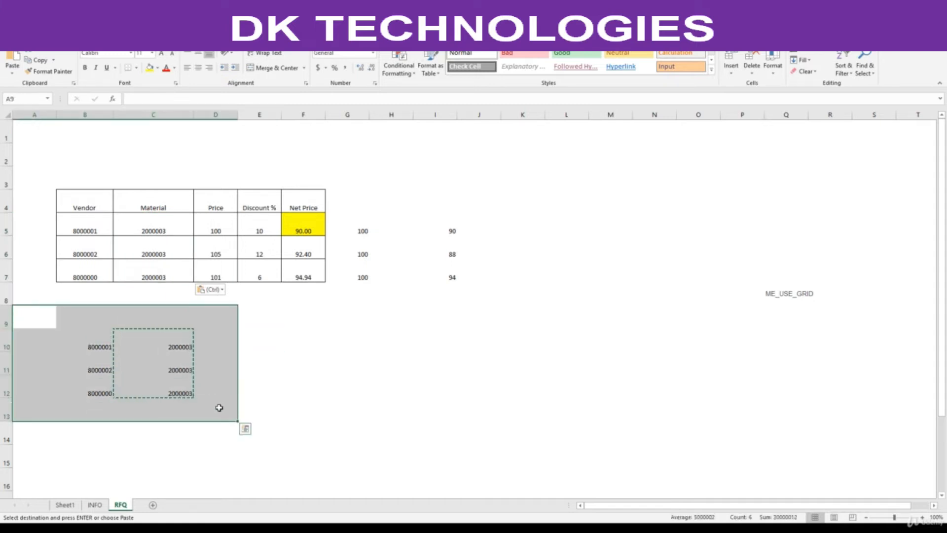
pyautogui.press('Delete')
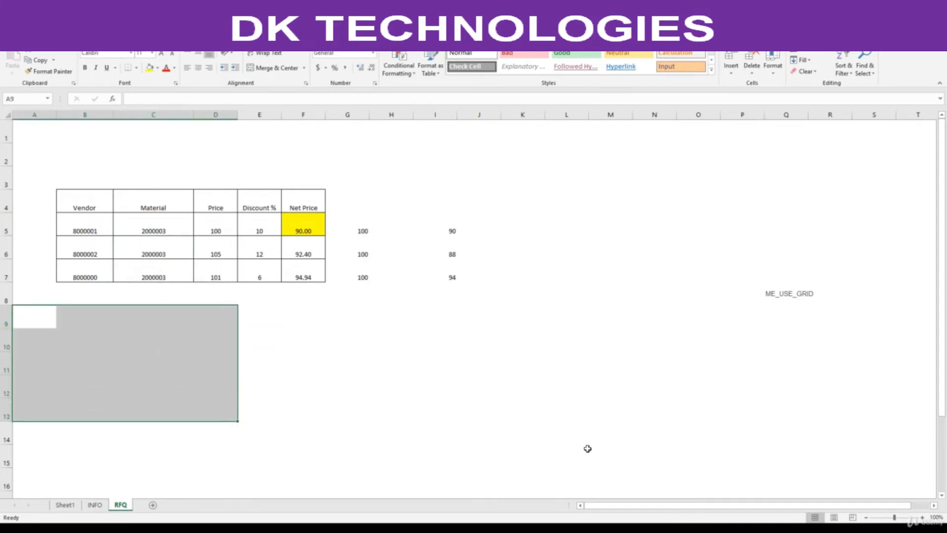
# Check the transaction code in the PDF's process steps, then switch to SAP and start purchase requisition transaction ME51N
pyautogui.click(568, 529)
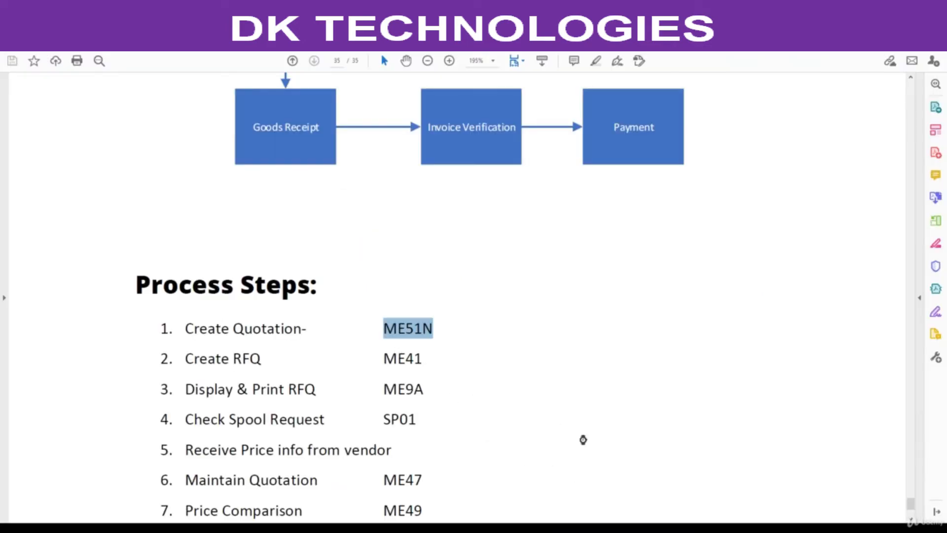
pyautogui.moveTo(570, 529)
pyautogui.click(632, 508)
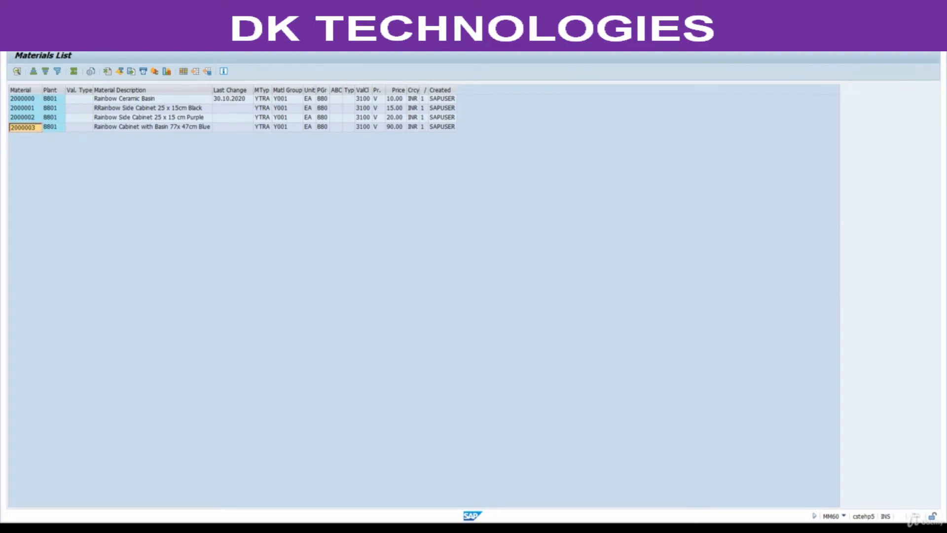
pyautogui.press('Return')
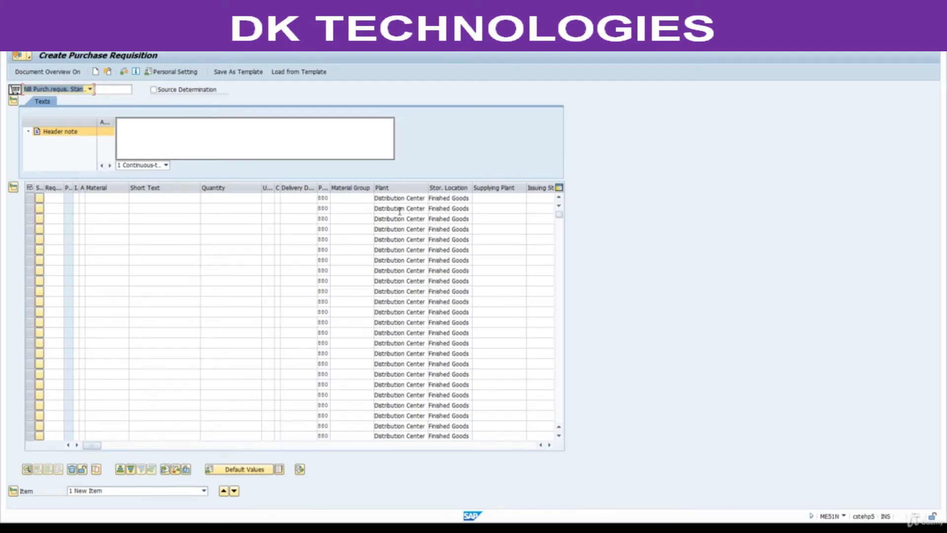
# In the personal settings' default values, set the plant to 8801, clear the storage location and save
pyautogui.click(176, 72)
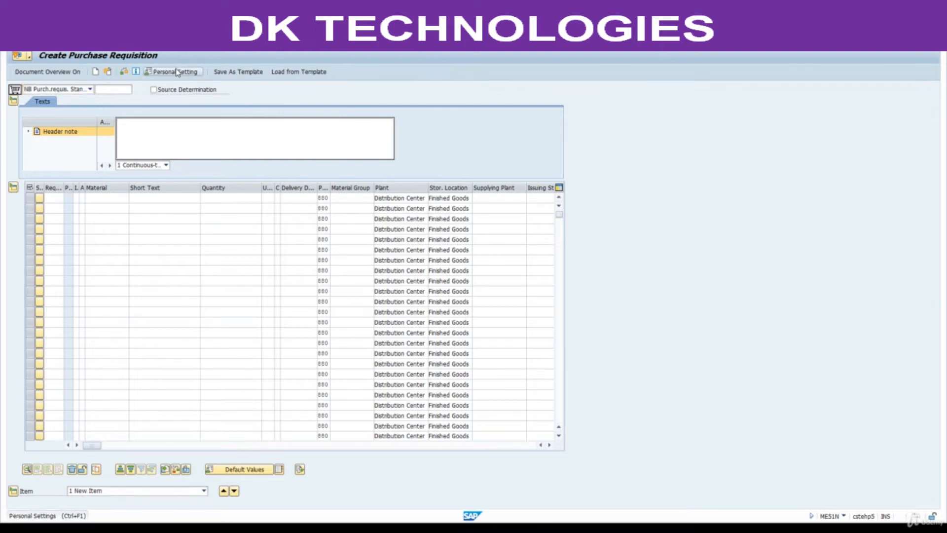
pyautogui.click(105, 119)
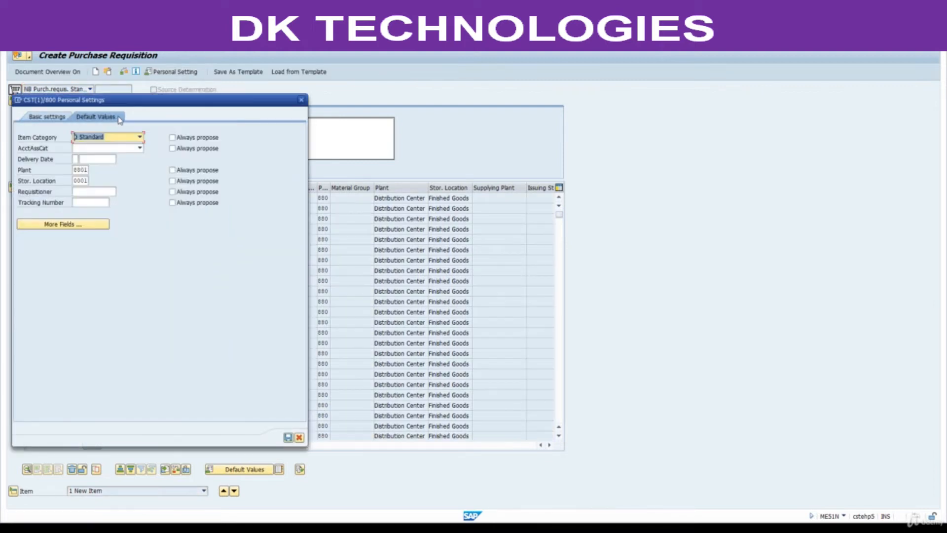
pyautogui.doubleClick(77, 170)
pyautogui.press('Delete')
pyautogui.doubleClick(77, 181)
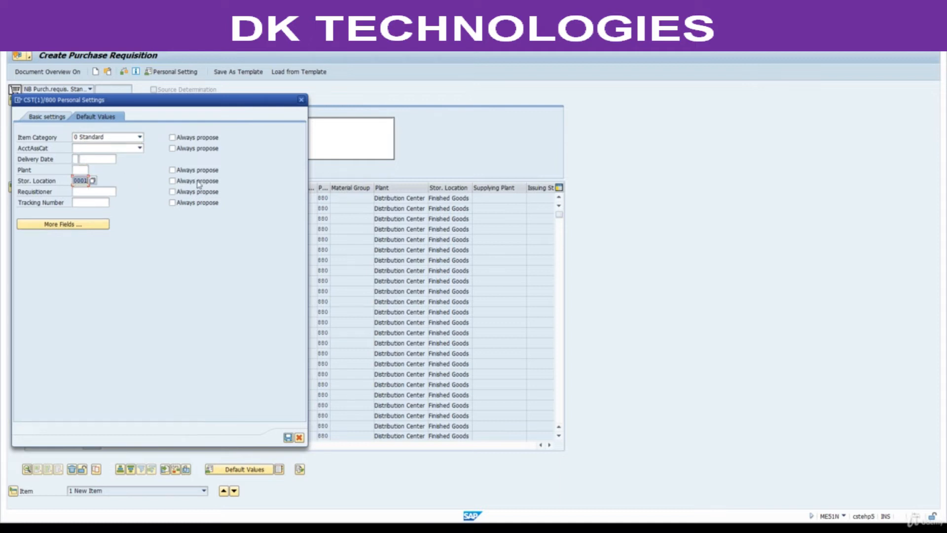
pyautogui.click(82, 169)
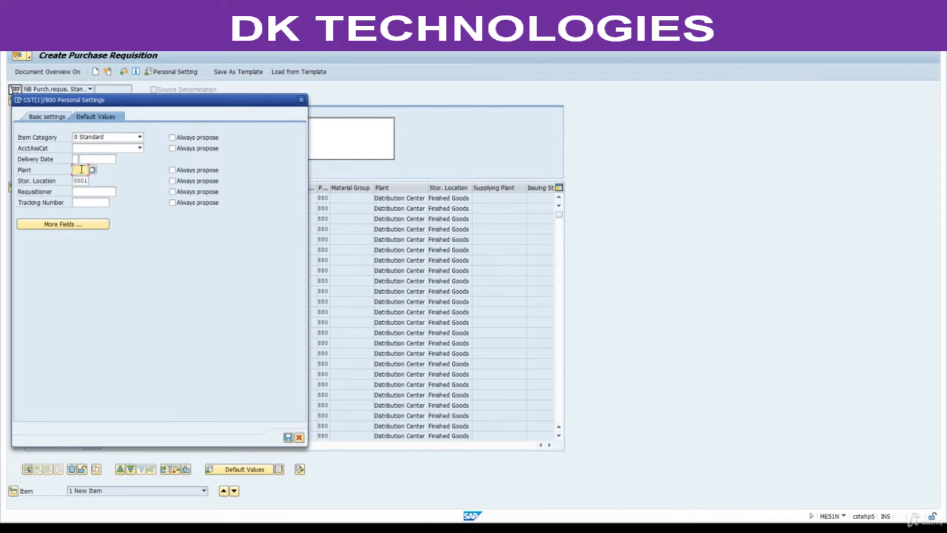
pyautogui.write('8801')
pyautogui.doubleClick(79, 181)
pyautogui.press('Delete')
pyautogui.click(289, 437)
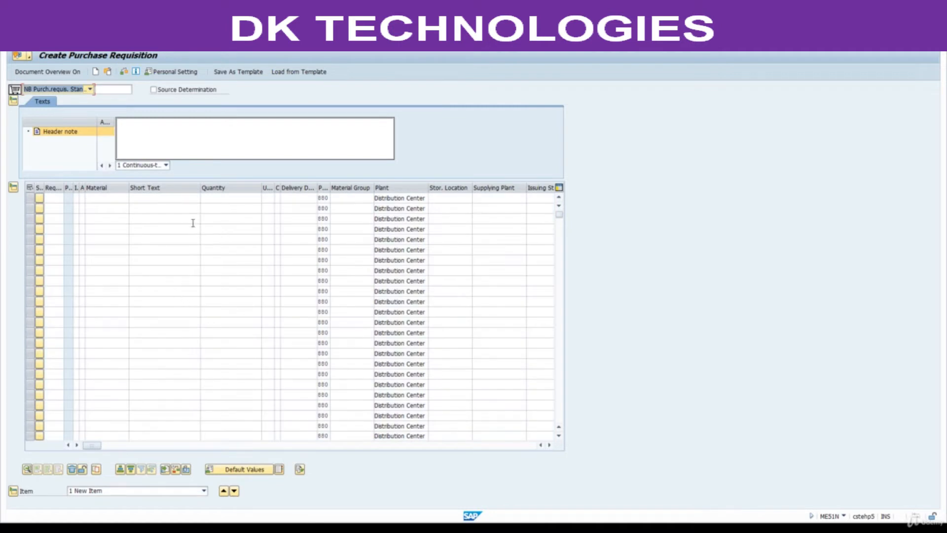
# Enter "Testing RFQ Process" as the purchase requisition's header note
pyautogui.click(147, 135)
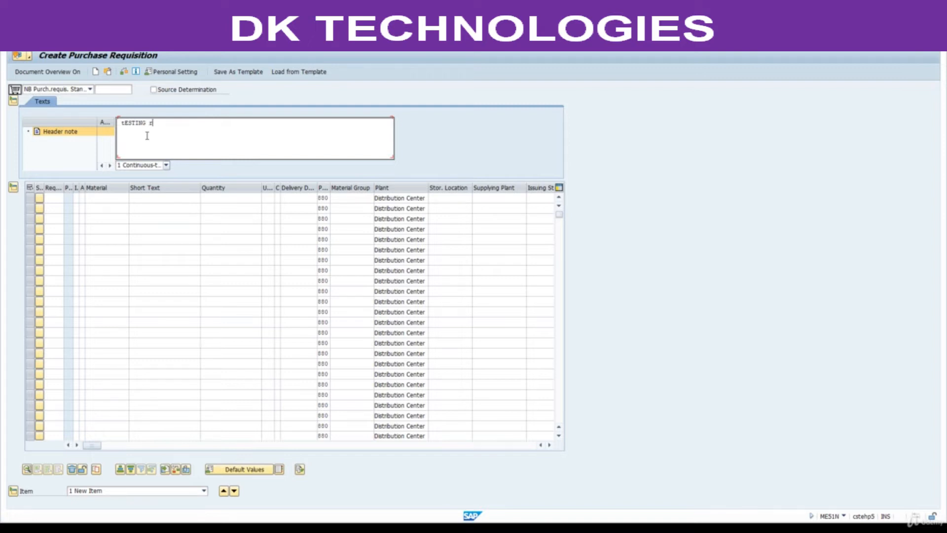
pyautogui.press('BackSpace')
pyautogui.press('BackSpace')
pyautogui.press('BackSpace')
pyautogui.press('BackSpace')
pyautogui.press('BackSpace')
pyautogui.press('BackSpace')
pyautogui.press('BackSpace')
# Copy material number 2000003 from cell C5 in Excel into the requisition's first item line and set its quantity to 10
pyautogui.click(523, 528)
pyautogui.click(161, 228)
pyautogui.hotkey('ctrl', 'c')
pyautogui.hotkey('alt', 'Tab')
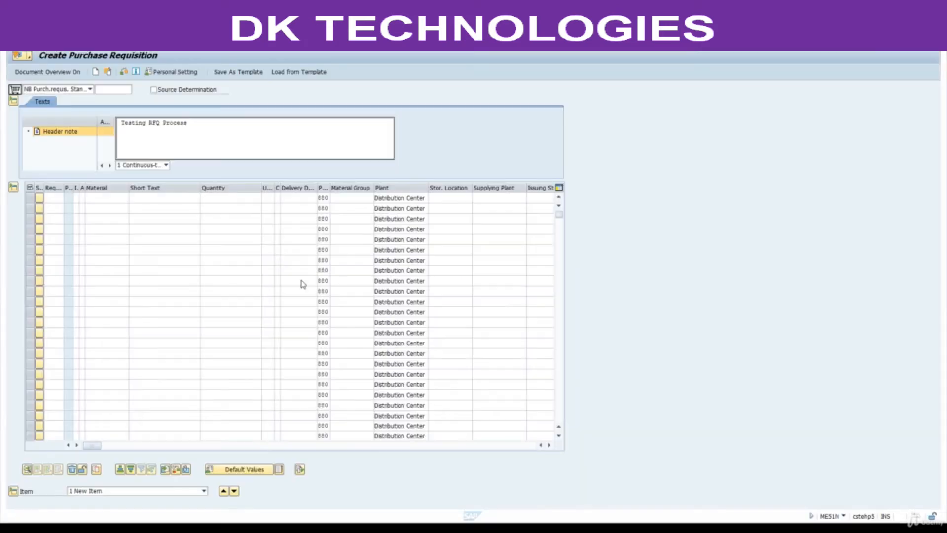
pyautogui.click(107, 198)
pyautogui.hotkey('ctrl', 'v')
pyautogui.click(232, 197)
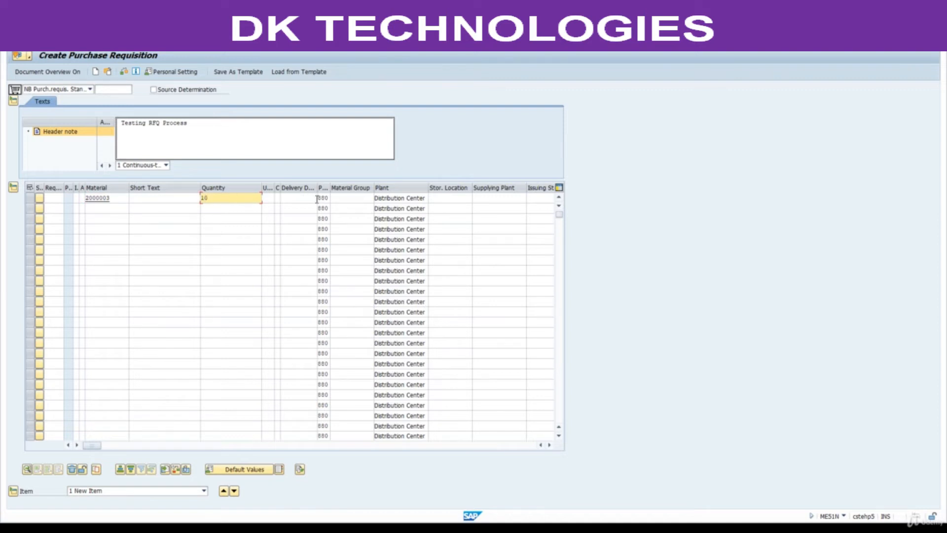
# Set the first requisition item's quantity to 10 and its storage location to 0001
pyautogui.write('10')
pyautogui.press('Return')
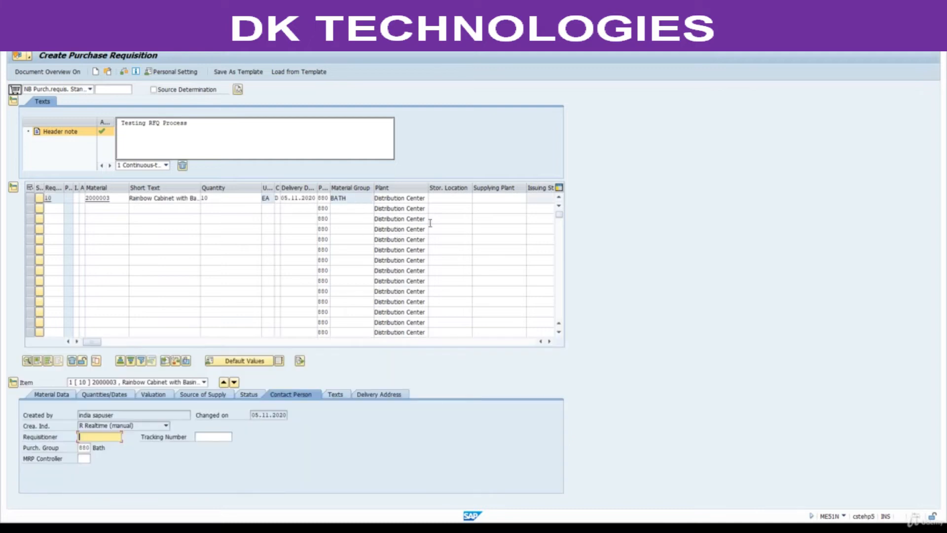
pyautogui.click(467, 198)
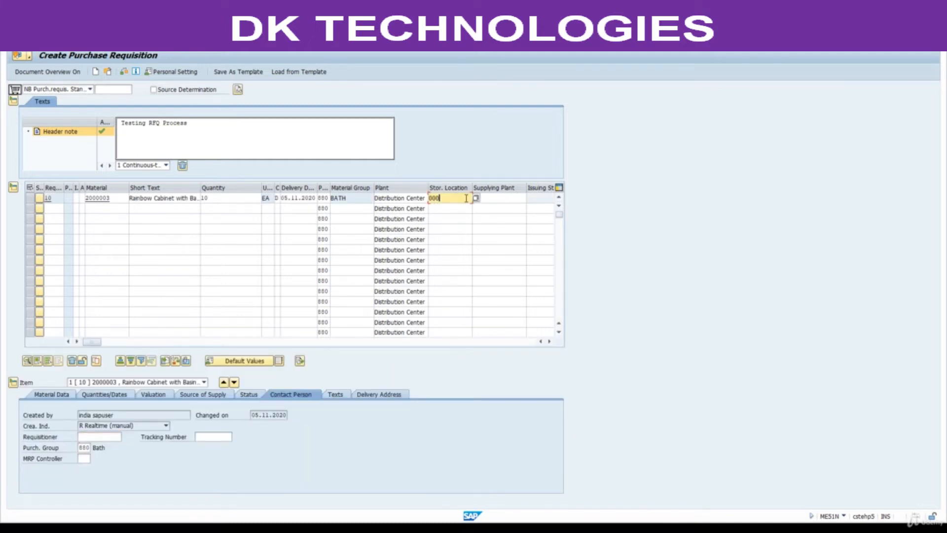
pyautogui.press('Return')
# Check and save the purchase requisition, and open the details of its status message
pyautogui.click(124, 72)
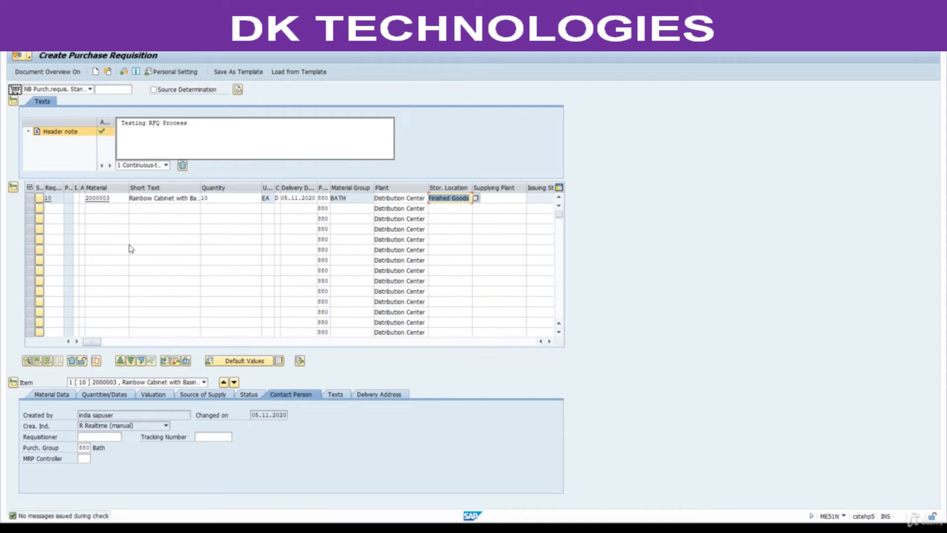
pyautogui.hotkey('ctrl', 's')
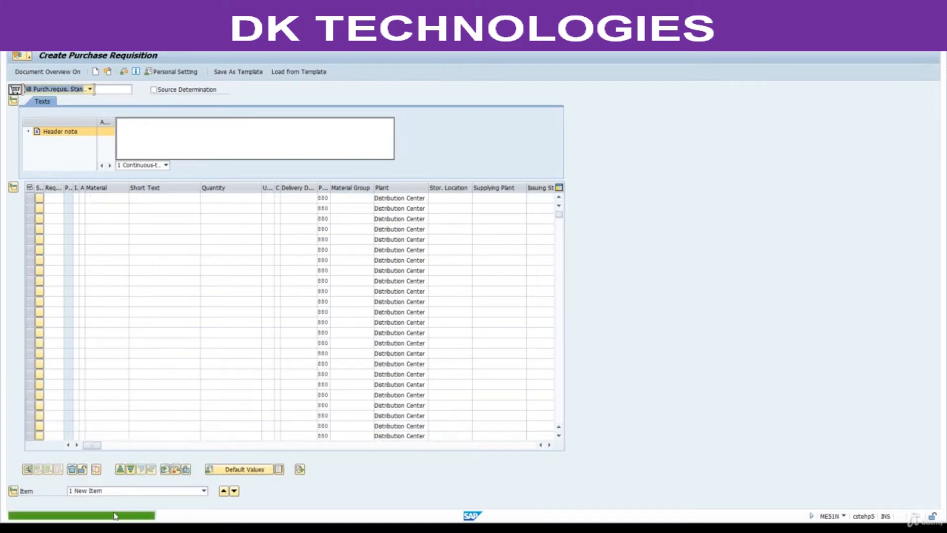
pyautogui.doubleClick(101, 515)
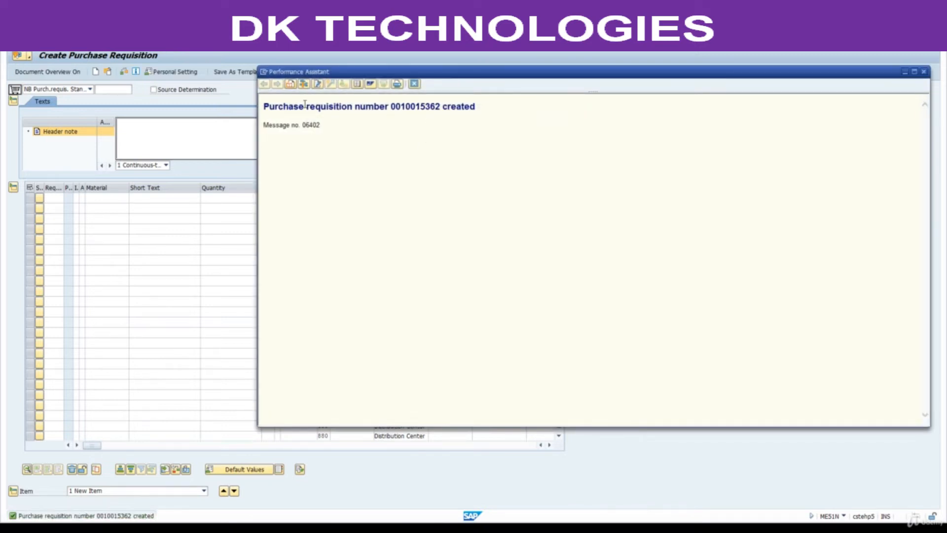
# Copy the full requisition message text from SAP into cell C10 of the RFQ sheet in Excel
pyautogui.moveTo(265, 112); pyautogui.dragTo(493, 108)
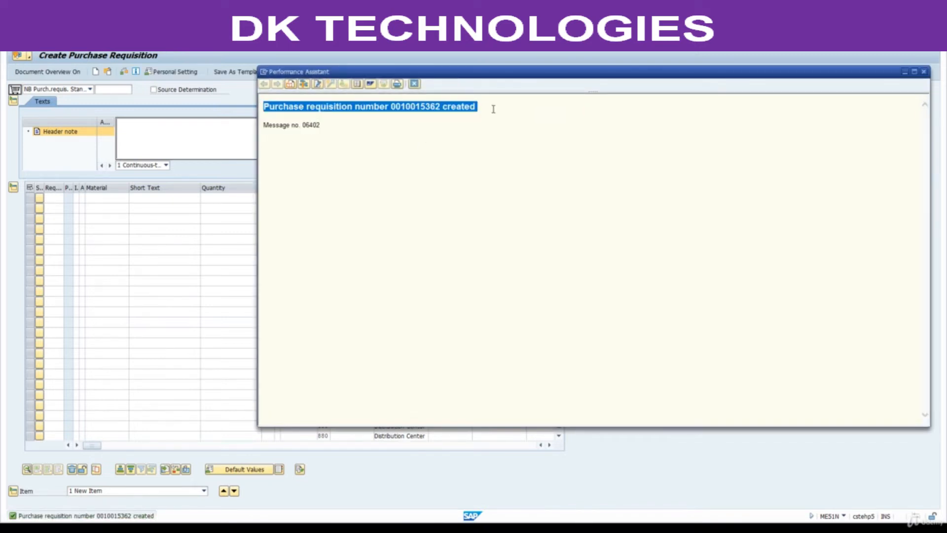
pyautogui.click(565, 528)
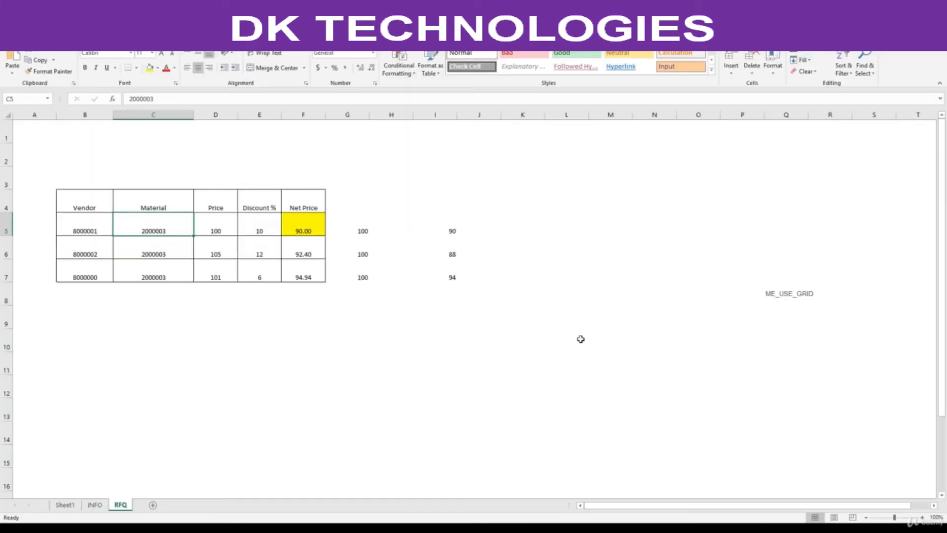
pyautogui.click(136, 348)
pyautogui.hotkey('ctrl', 'v')
pyautogui.click(387, 368)
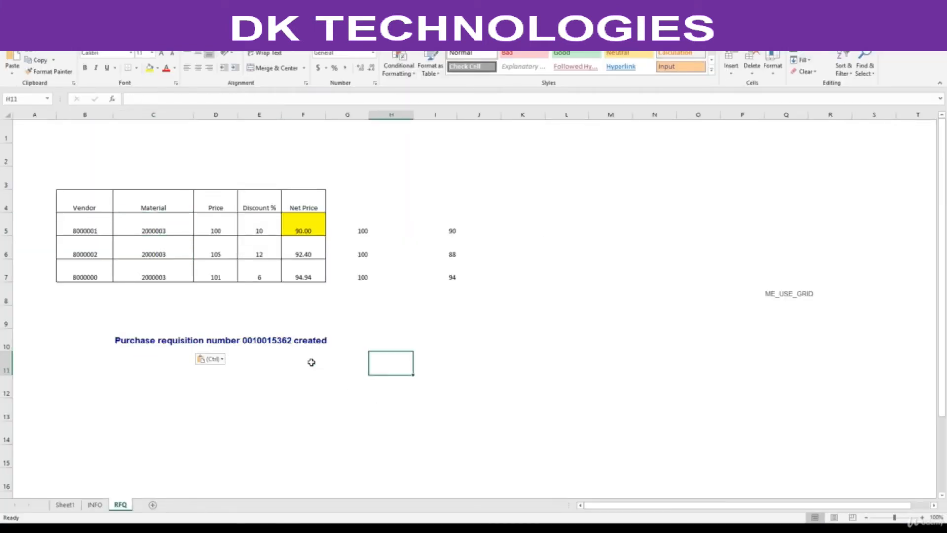
# Copy only the requisition number from SAP's message details into cell I10 in Excel
pyautogui.hotkey('alt', 'Tab')
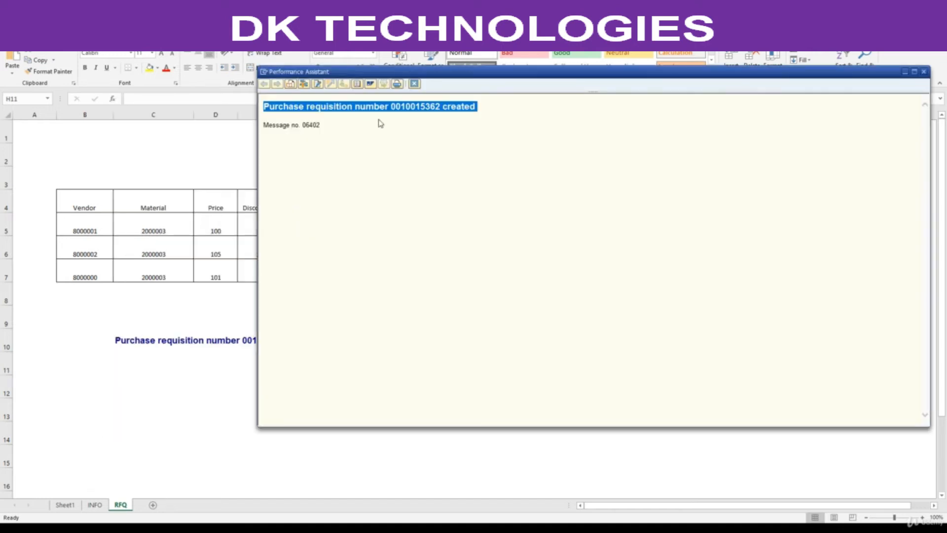
pyautogui.doubleClick(413, 107)
pyautogui.hotkey('ctrl', 'c')
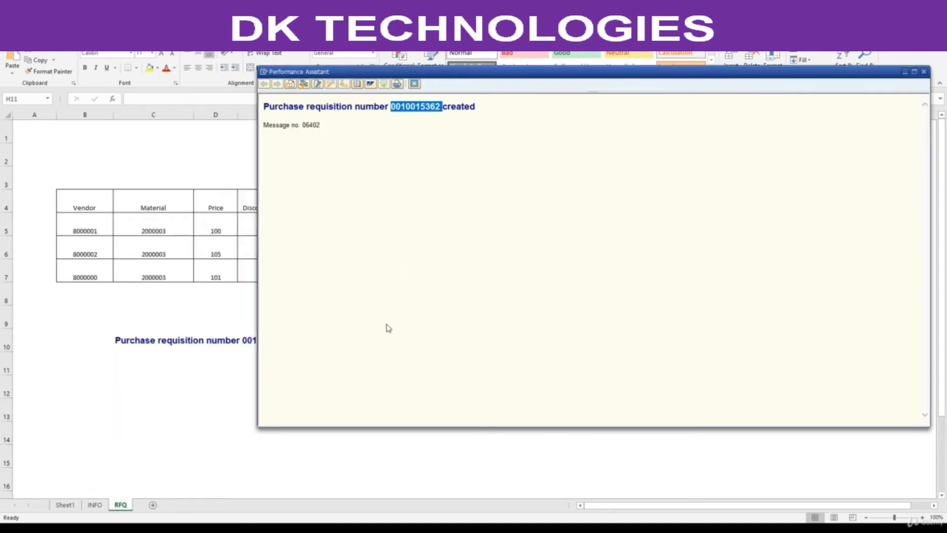
pyautogui.hotkey('alt', 'Tab')
pyautogui.click(416, 341)
pyautogui.hotkey('ctrl', 'v')
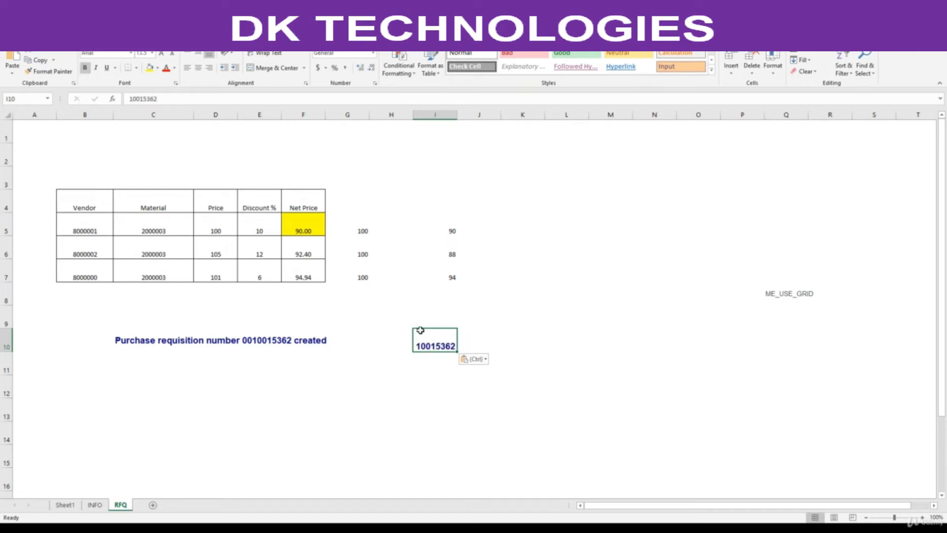
# Try to centre the contents of row 10 and the rows below it horizontally and vertically
pyautogui.click(2, 340)
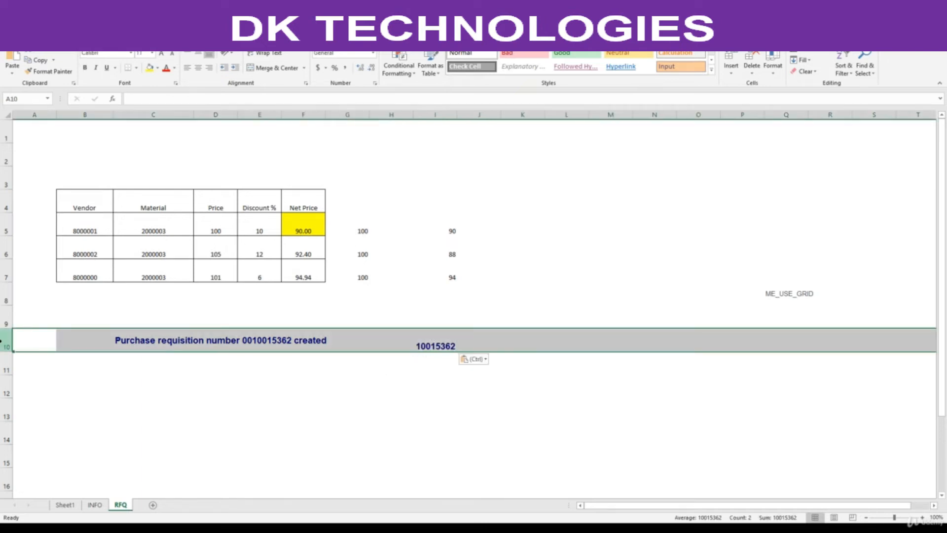
pyautogui.click(198, 68)
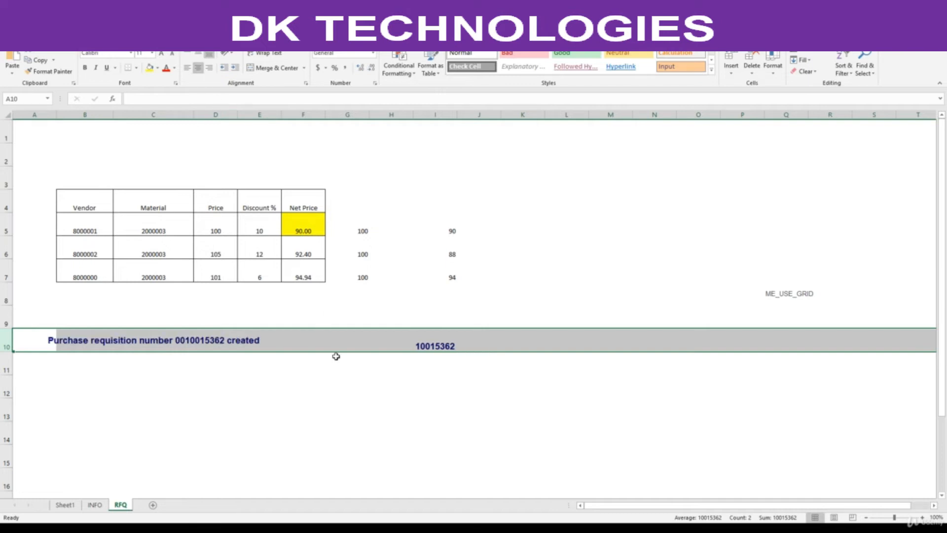
pyautogui.click(198, 54)
pyautogui.moveTo(355, 394); pyautogui.dragTo(355, 414)
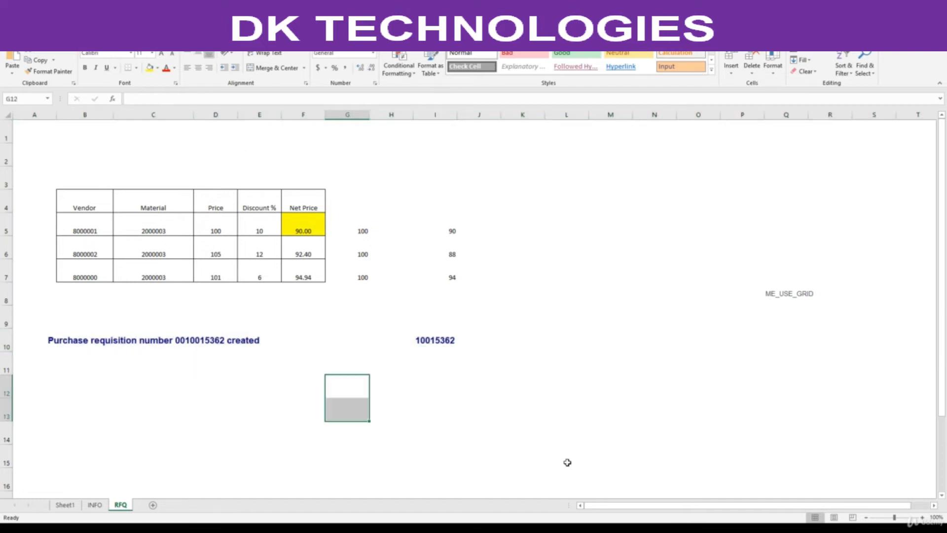
pyautogui.moveTo(5, 343); pyautogui.dragTo(6, 470)
pyautogui.click(199, 55)
pyautogui.click(198, 67)
pyautogui.click(377, 406)
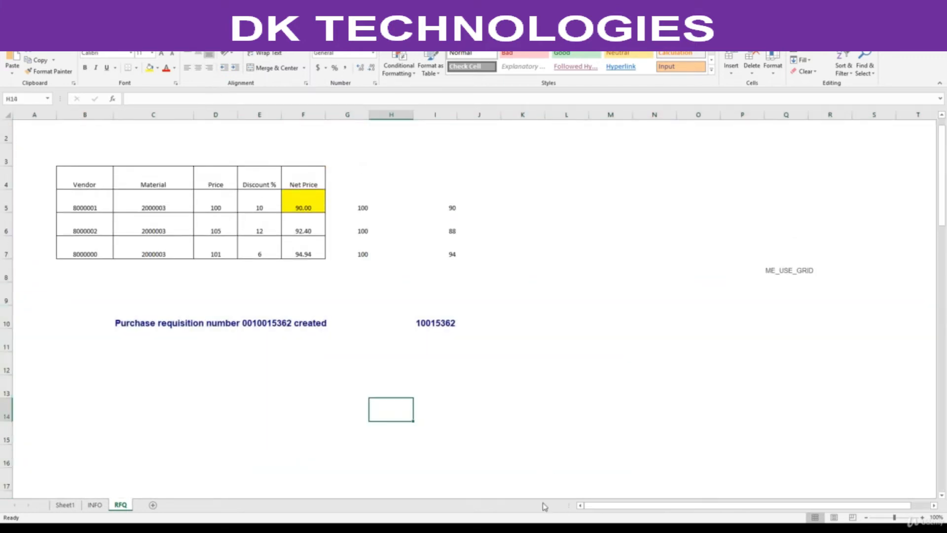
# Look up the Create RFQ transaction code in the PDF's process steps and close SAP's message details window
pyautogui.click(513, 528)
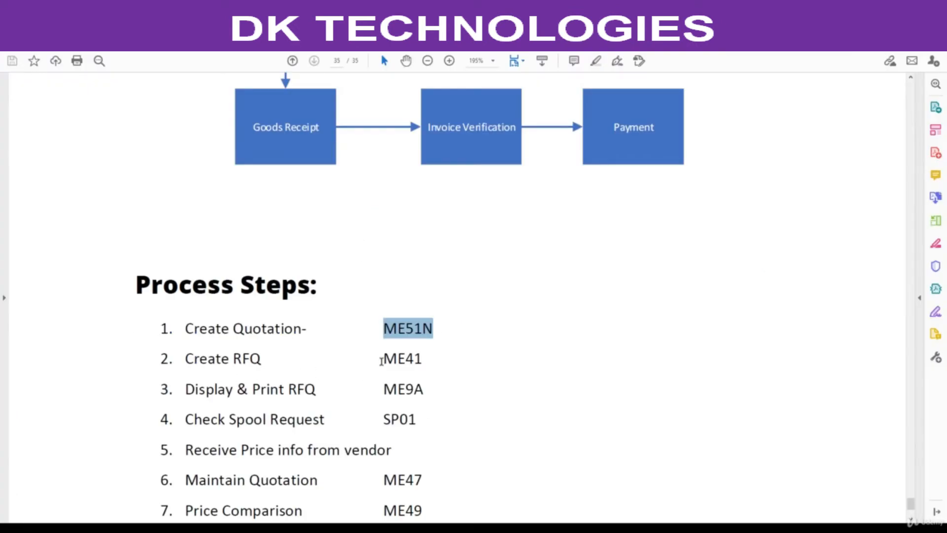
pyautogui.moveTo(382, 360); pyautogui.dragTo(423, 359)
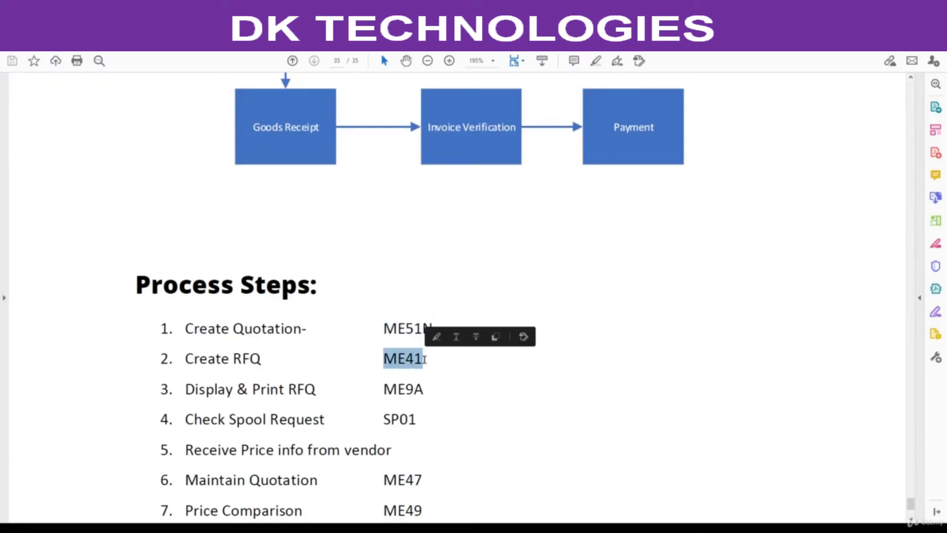
pyautogui.moveTo(570, 527)
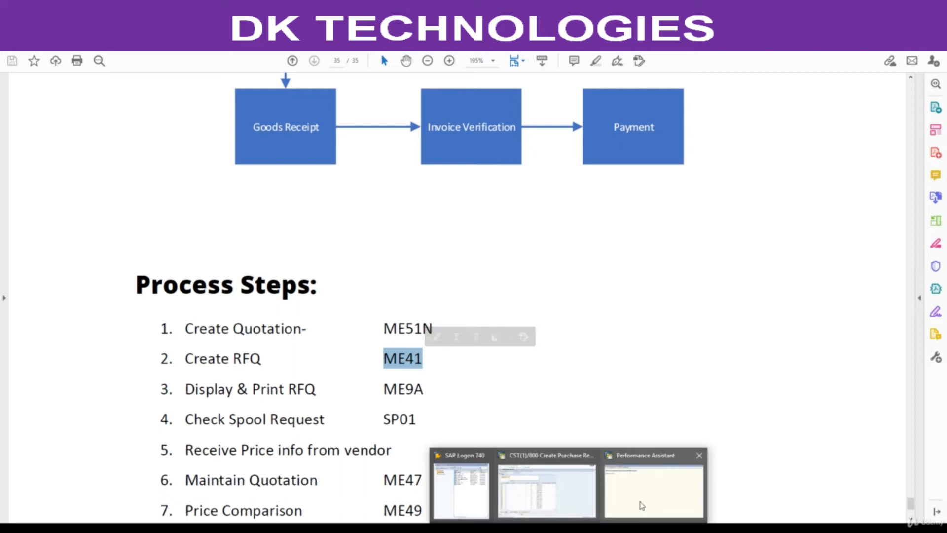
pyautogui.click(644, 500)
pyautogui.doubleClick(423, 106)
pyautogui.click(415, 84)
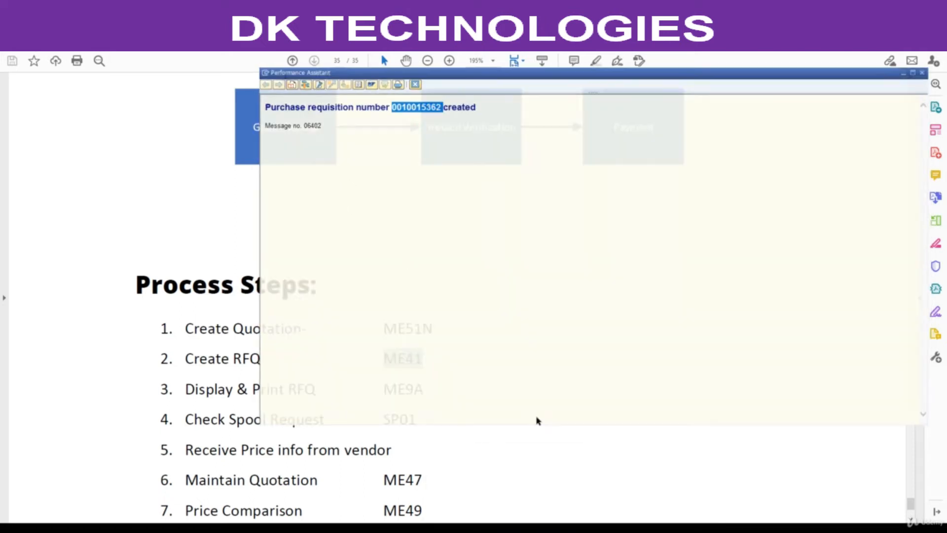
# Switch to SAP's purchase requisition window and start RFQ transaction ME41 from it
pyautogui.moveTo(570, 527)
pyautogui.click(609, 500)
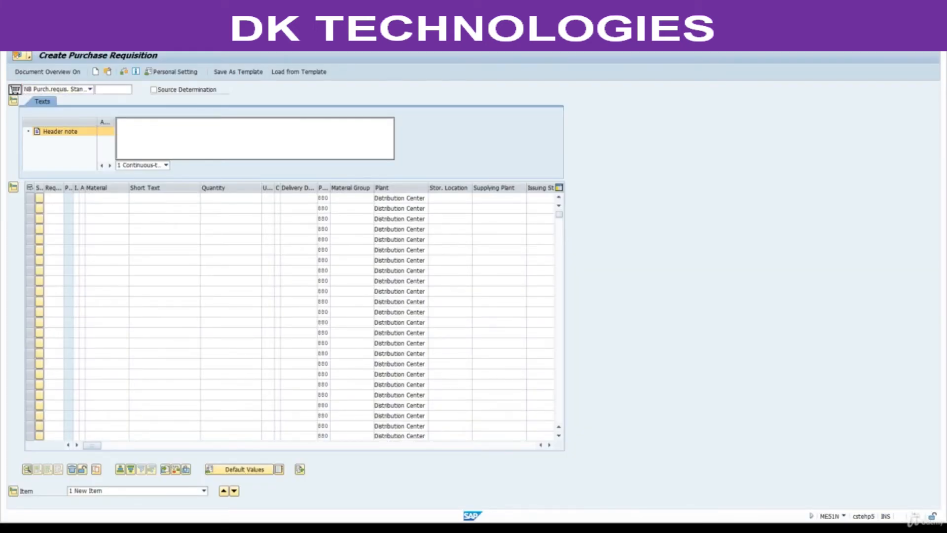
pyautogui.press('Return')
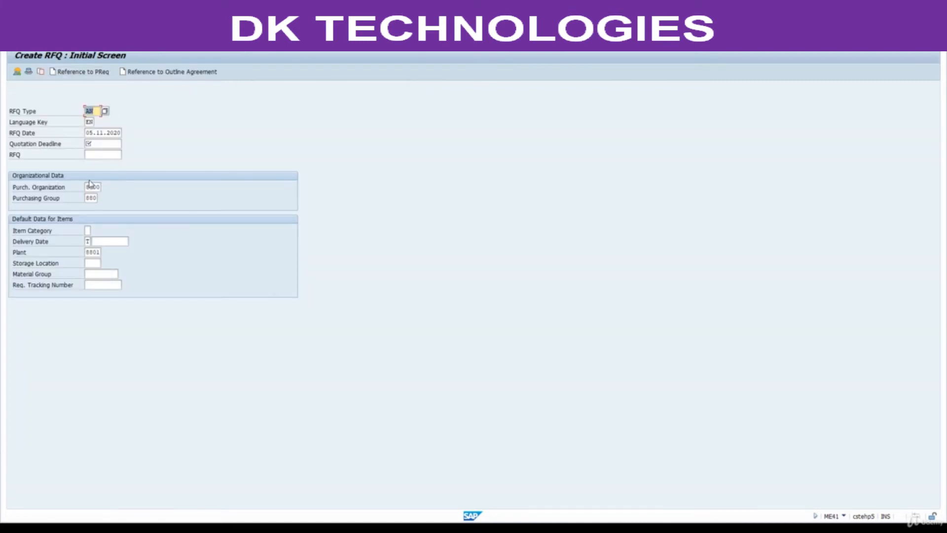
# Choose RFQ type AN and set the quotation deadline to 06.11.2020 in the RFQ's initial data
pyautogui.click(96, 110)
pyautogui.click(105, 112)
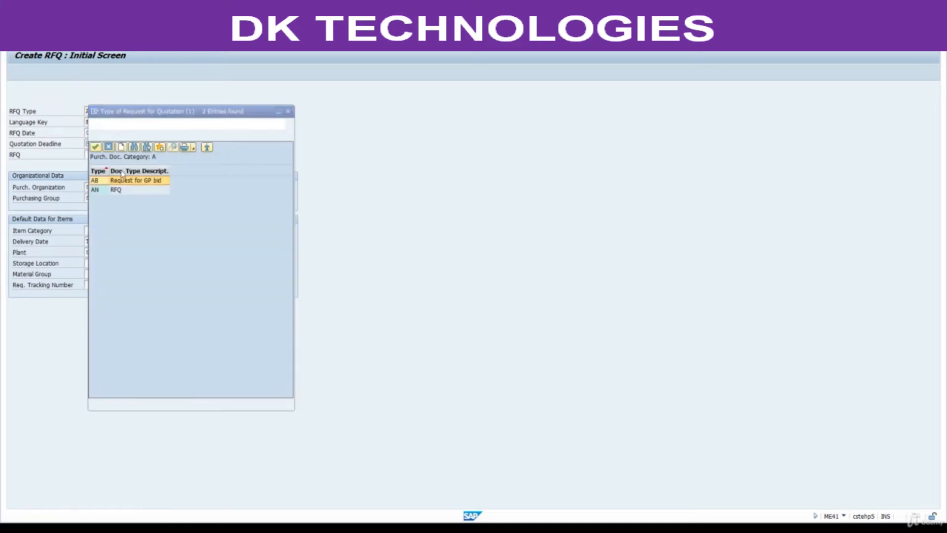
pyautogui.doubleClick(125, 194)
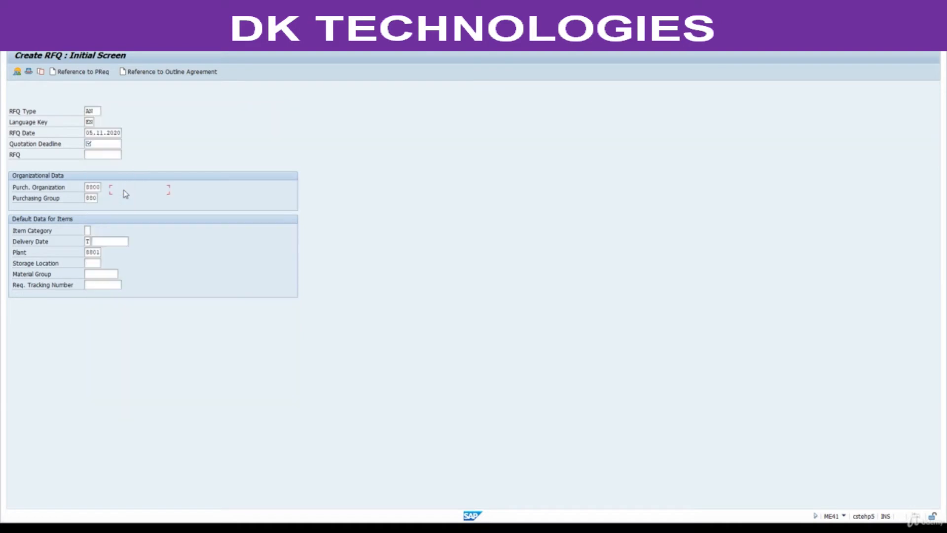
pyautogui.click(94, 121)
pyautogui.click(102, 133)
pyautogui.click(104, 143)
pyautogui.click(88, 187)
pyautogui.click(93, 199)
pyautogui.click(98, 253)
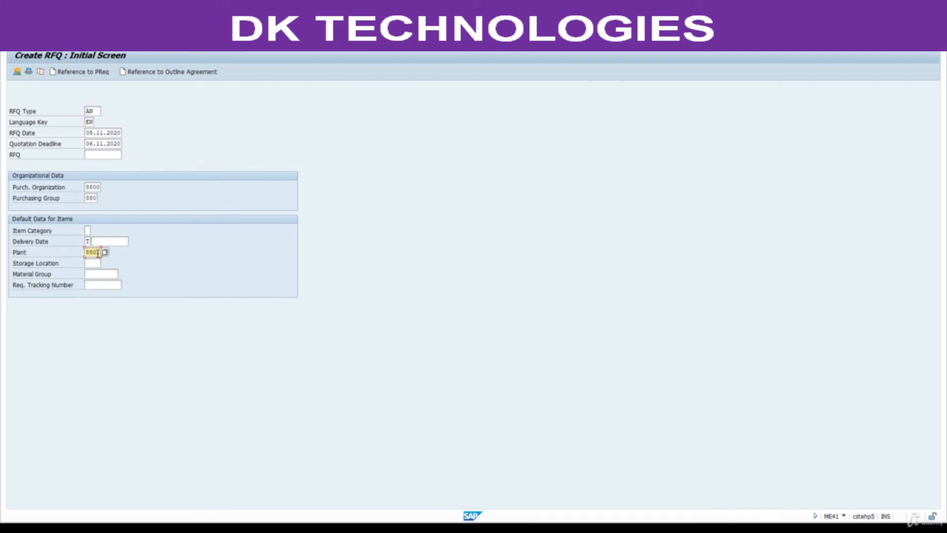
# Reference the purchase requisition using its number from Excel cell I10, with the purchasing group filter cleared
pyautogui.click(82, 73)
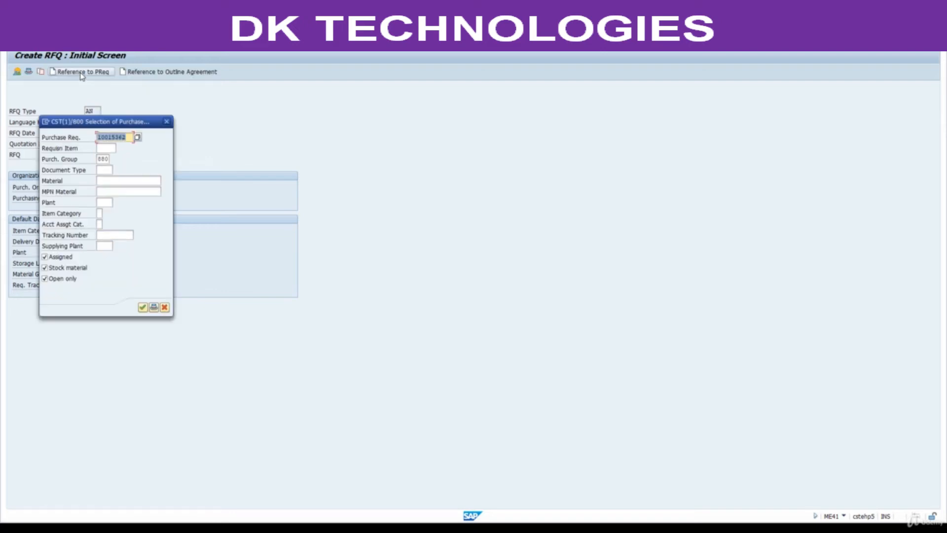
pyautogui.hotkey('alt', 'Tab')
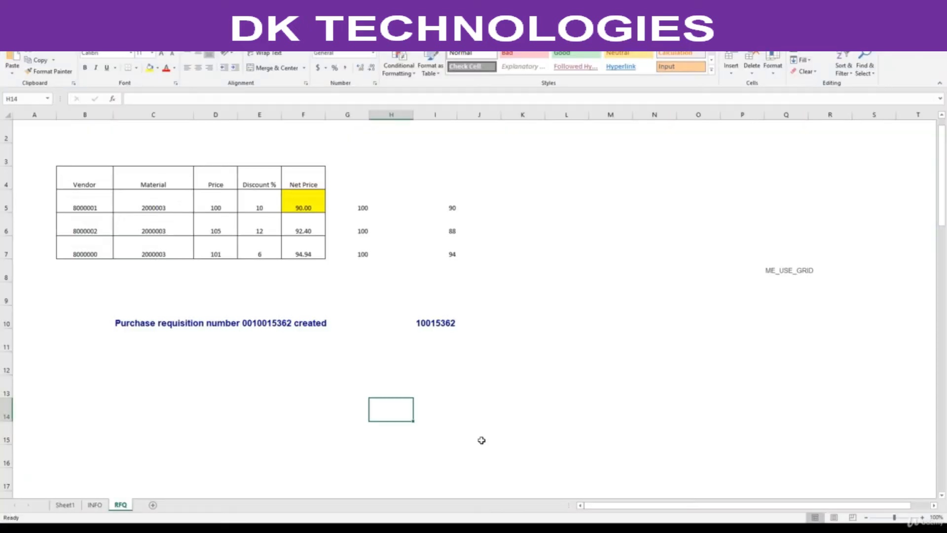
pyautogui.click(434, 320)
pyautogui.hotkey('ctrl', 'c')
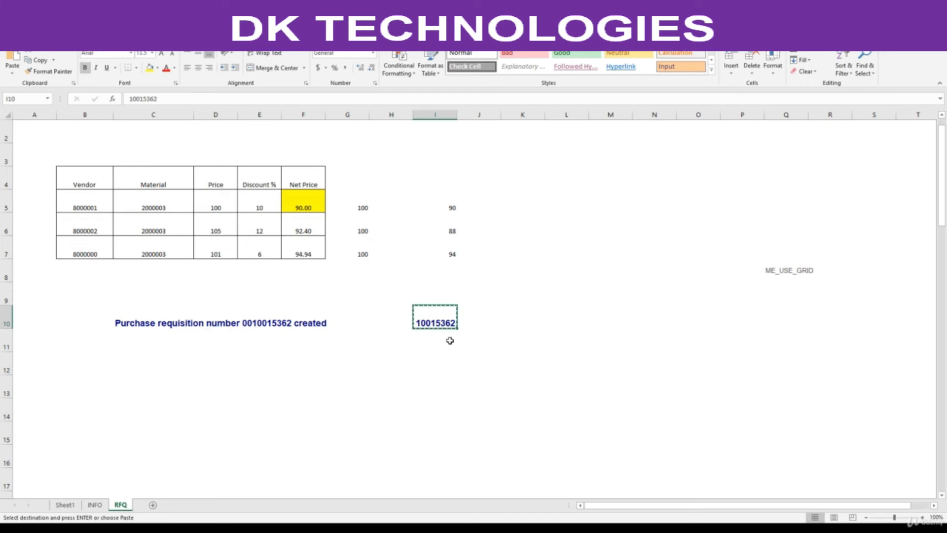
pyautogui.hotkey('alt', 'Tab')
pyautogui.hotkey('ctrl', 'v')
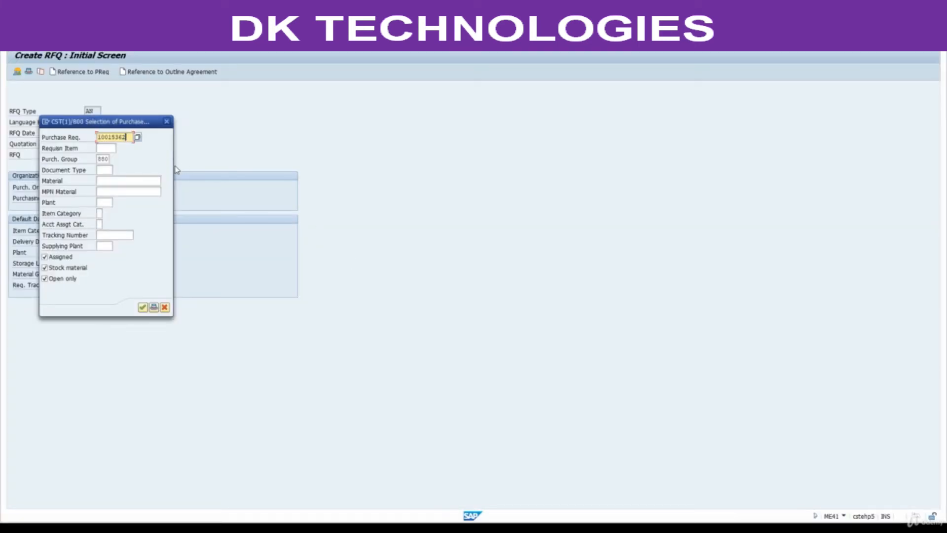
pyautogui.doubleClick(99, 158)
pyautogui.press('Delete')
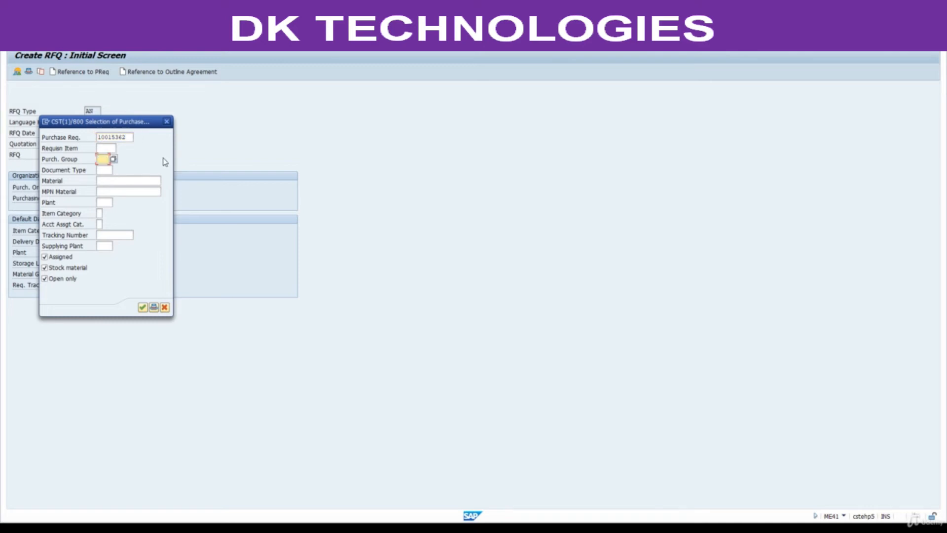
pyautogui.press('Return')
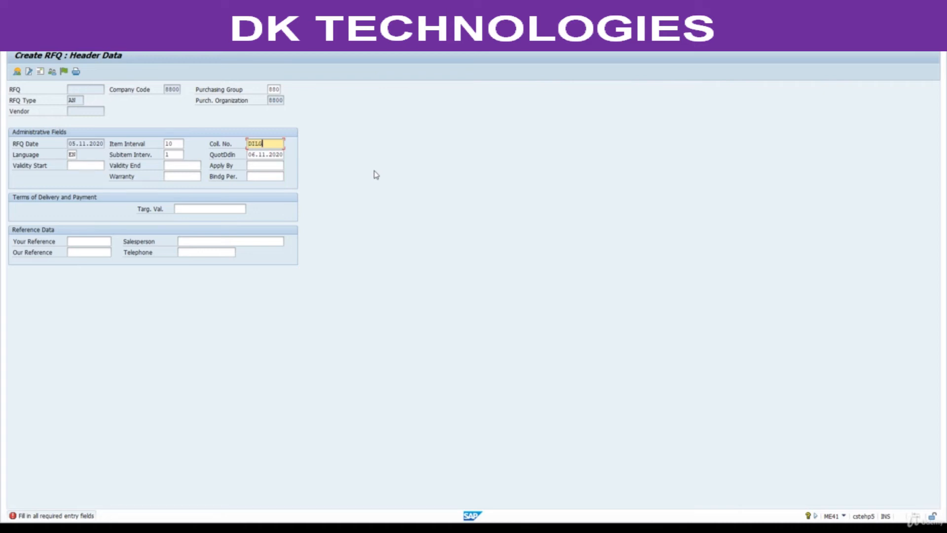
# Enter DIL123 as the RFQ's collective number and copy it into cell K10 in Excel
pyautogui.write('DIL123')
pyautogui.moveTo(282, 144); pyautogui.dragTo(208, 145)
pyautogui.hotkey('ctrl', 'c')
pyautogui.click(320, 200)
pyautogui.hotkey('alt', 'Tab')
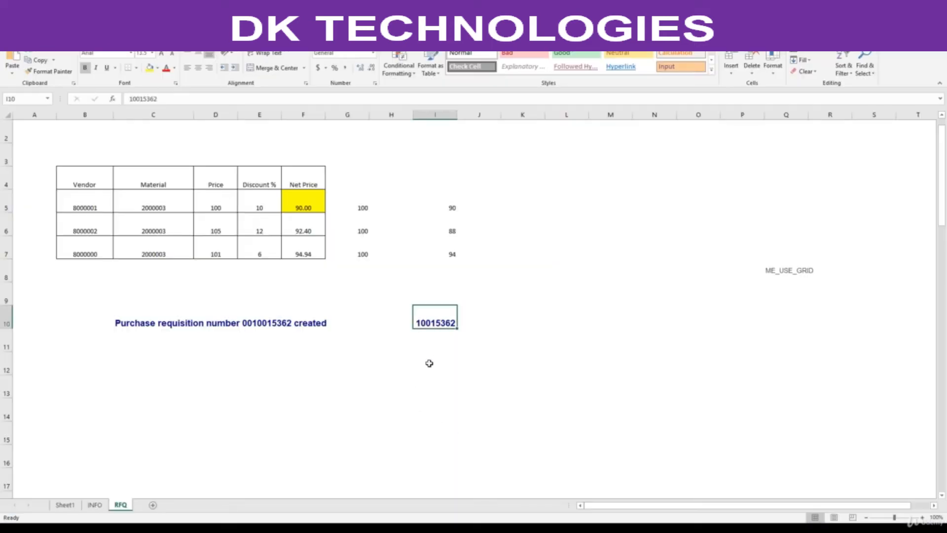
pyautogui.click(437, 348)
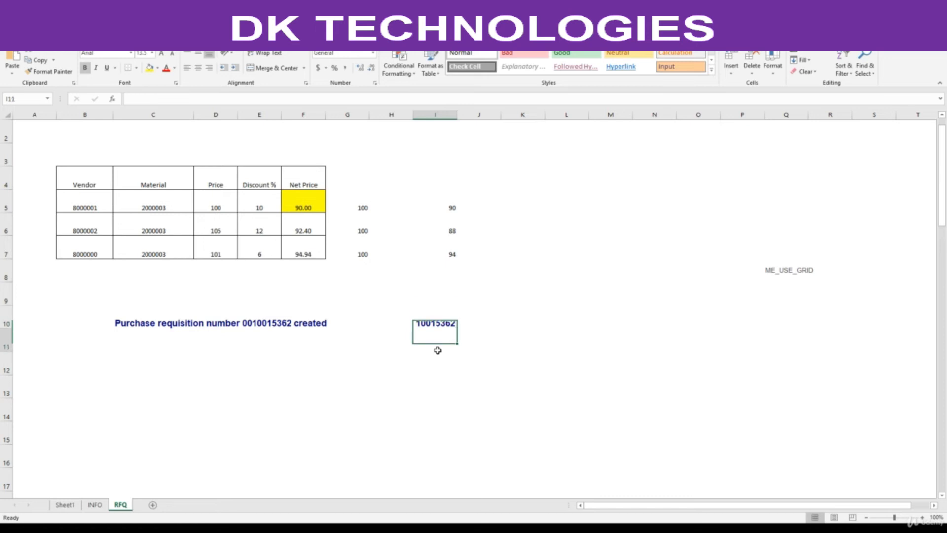
pyautogui.click(511, 325)
pyautogui.hotkey('ctrl', 'v')
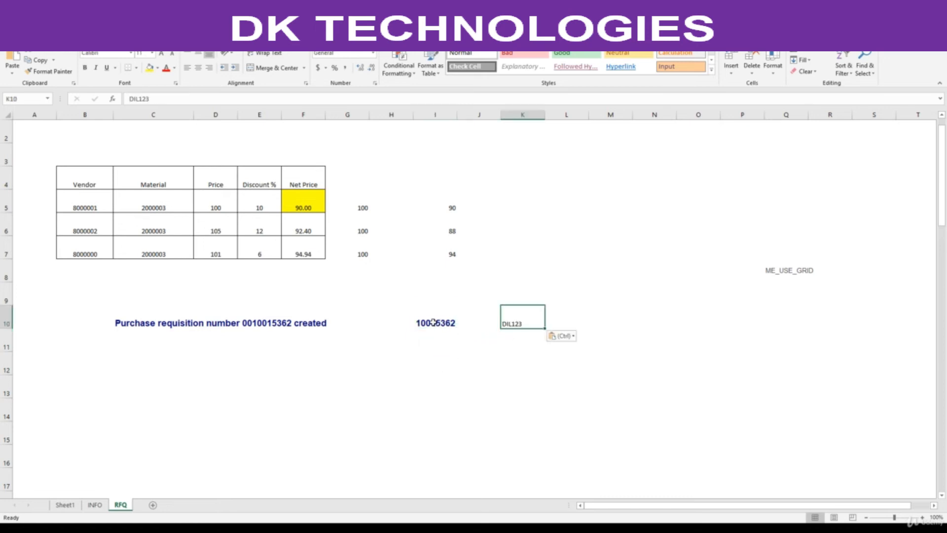
# Return to SAP and confirm the RFQ header data with collective number DIL123
pyautogui.hotkey('alt', 'Tab')
pyautogui.hotkey('ctrl', 'v')
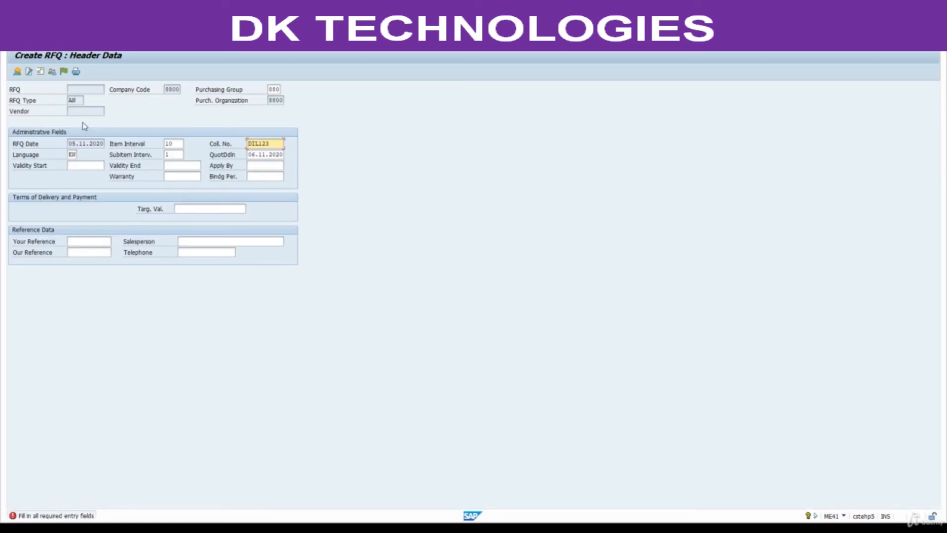
pyautogui.press('Return')
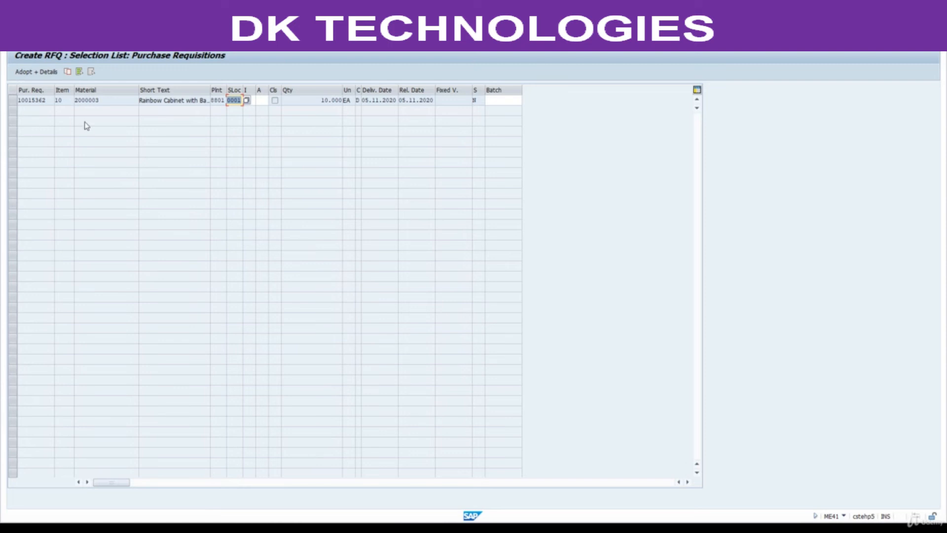
# Adopt the requisition item for material 2000003 from the selection list into the RFQ
pyautogui.click(14, 101)
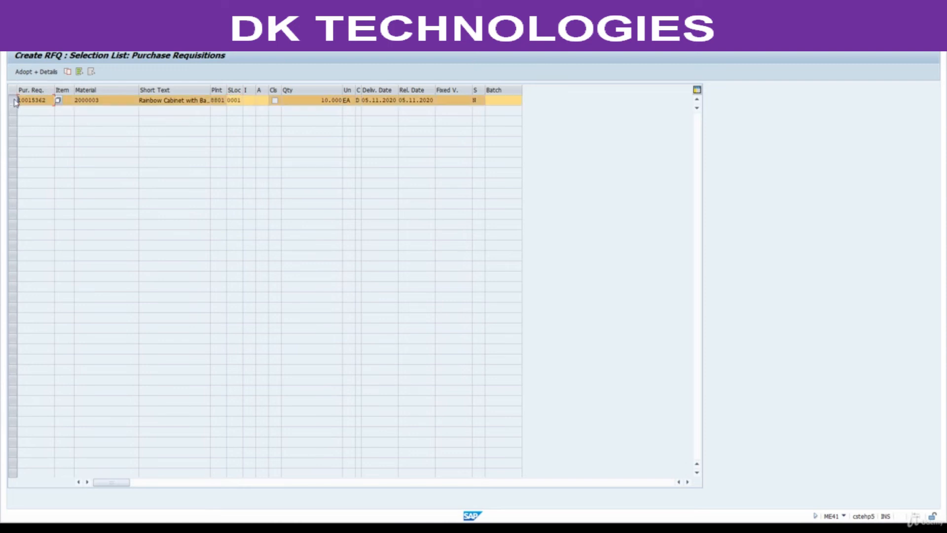
pyautogui.click(67, 72)
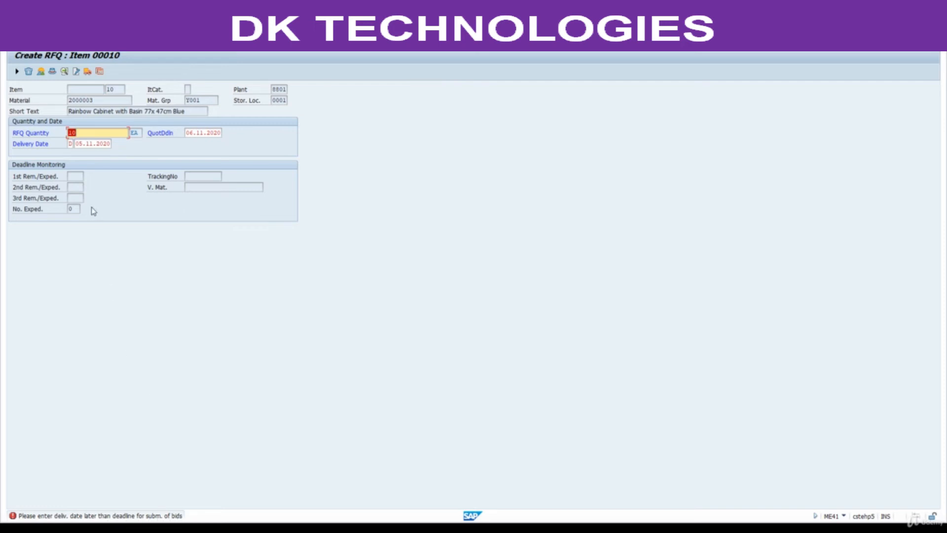
# Try to set the RFQ item's delivery date to 08.11.2020
pyautogui.click(195, 133)
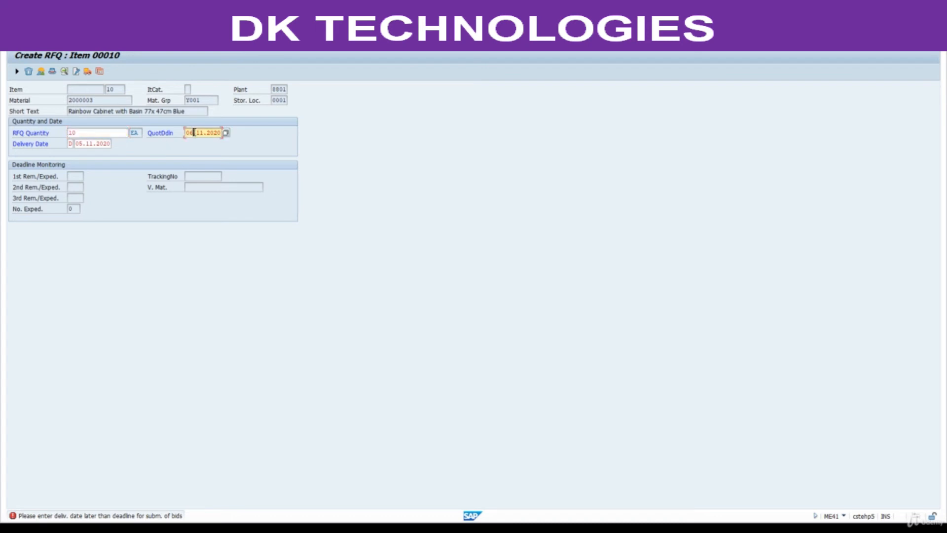
pyautogui.click(82, 143)
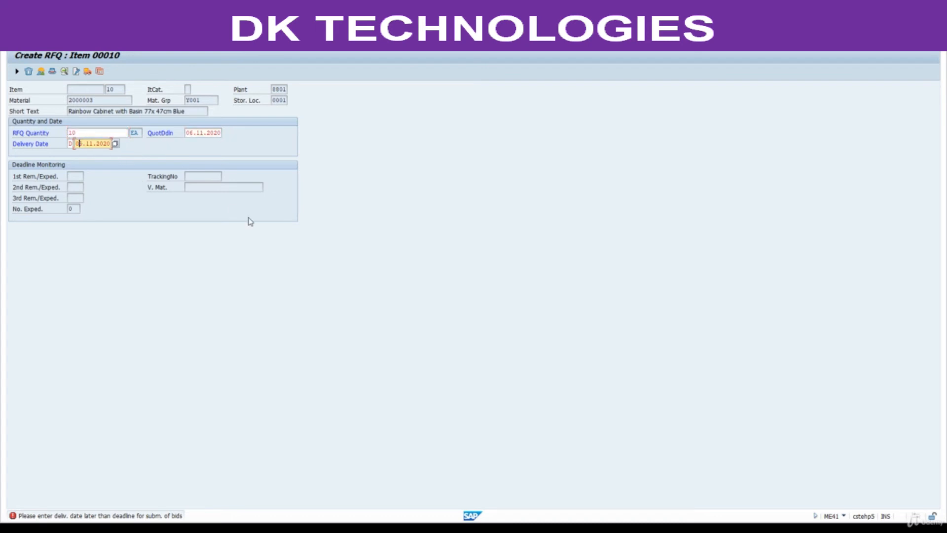
pyautogui.press('BackSpace')
pyautogui.write('8')
pyautogui.press('Return')
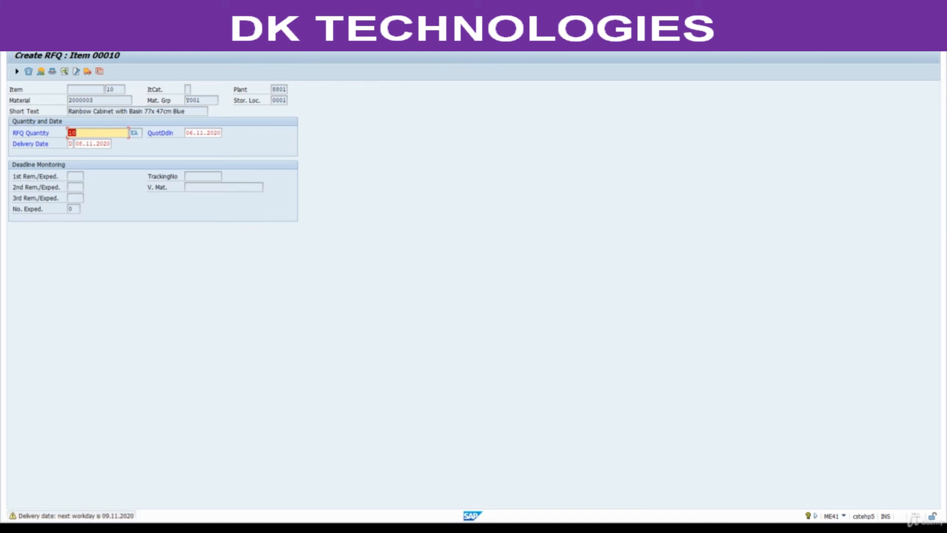
# Set the RFQ item's delivery date to 09.11.2020 and select item 10 in the item overview
pyautogui.click(82, 144)
pyautogui.press('BackSpace')
pyautogui.press('BackSpace')
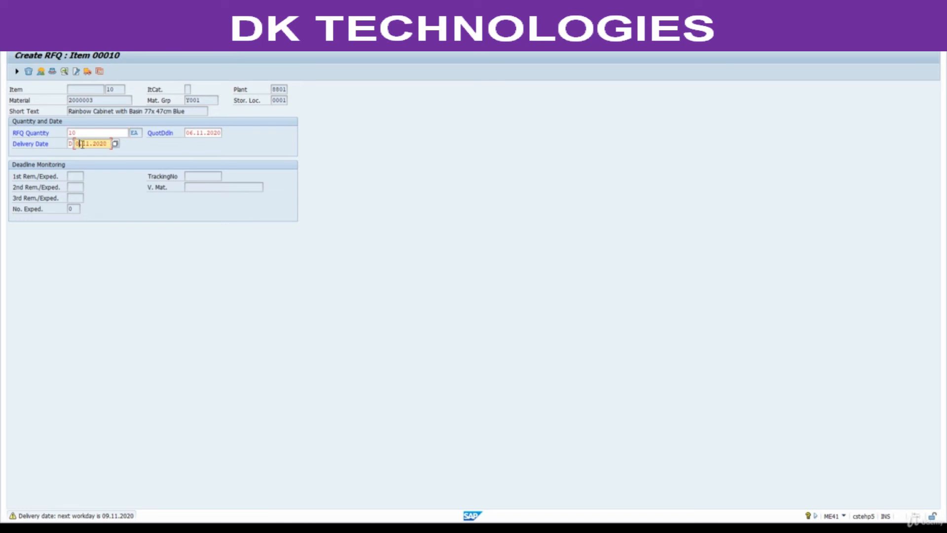
pyautogui.write('09')
pyautogui.press('F3')
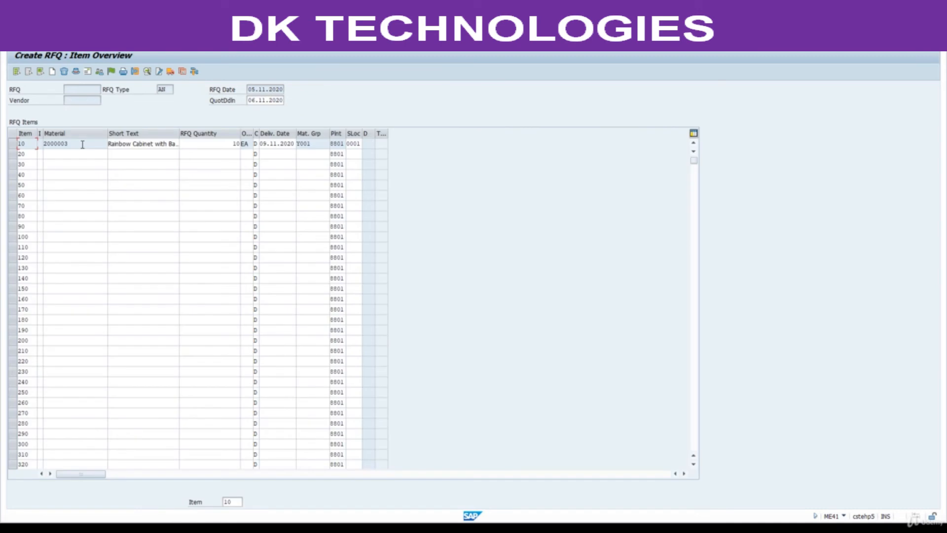
pyautogui.click(12, 143)
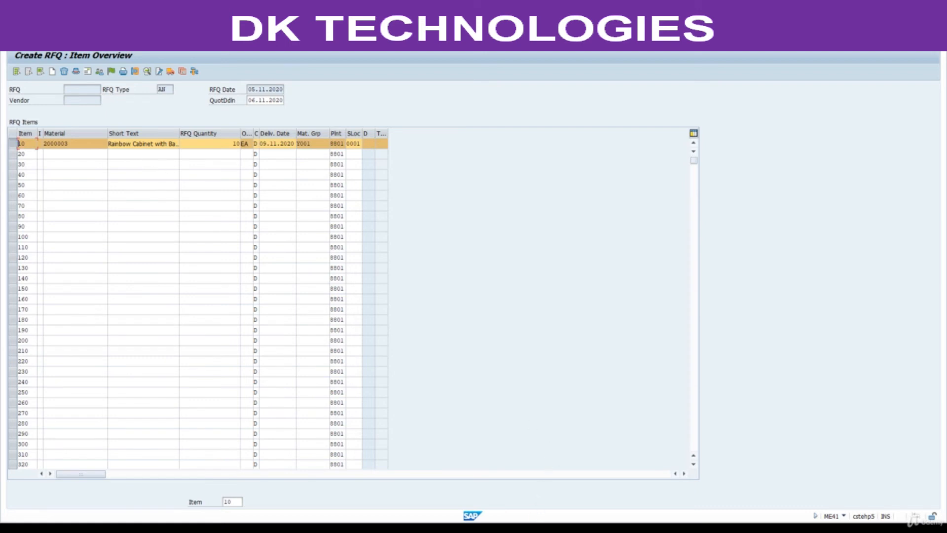
# Review the Create RFQ entry in the process steps PDF and the vendor numbers in the Excel price table
pyautogui.click(454, 528)
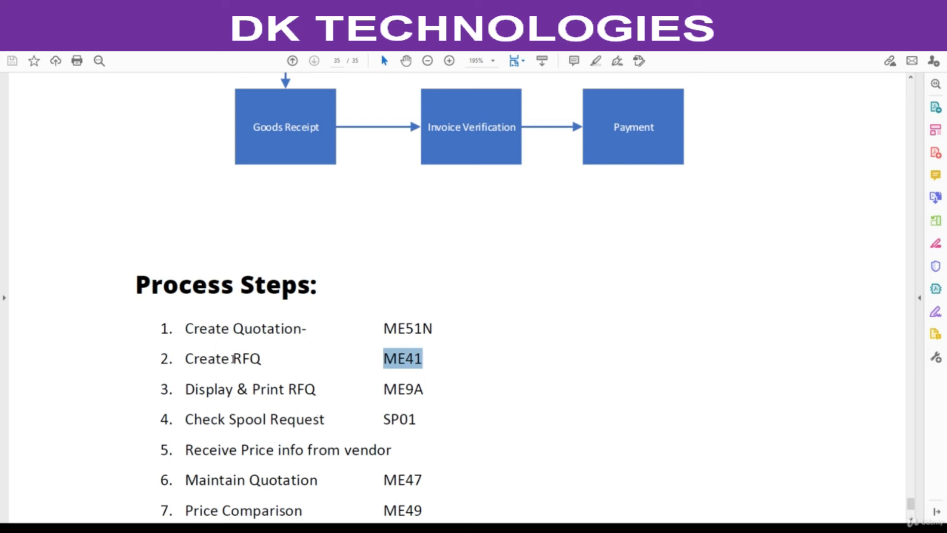
pyautogui.moveTo(233, 359); pyautogui.dragTo(260, 359)
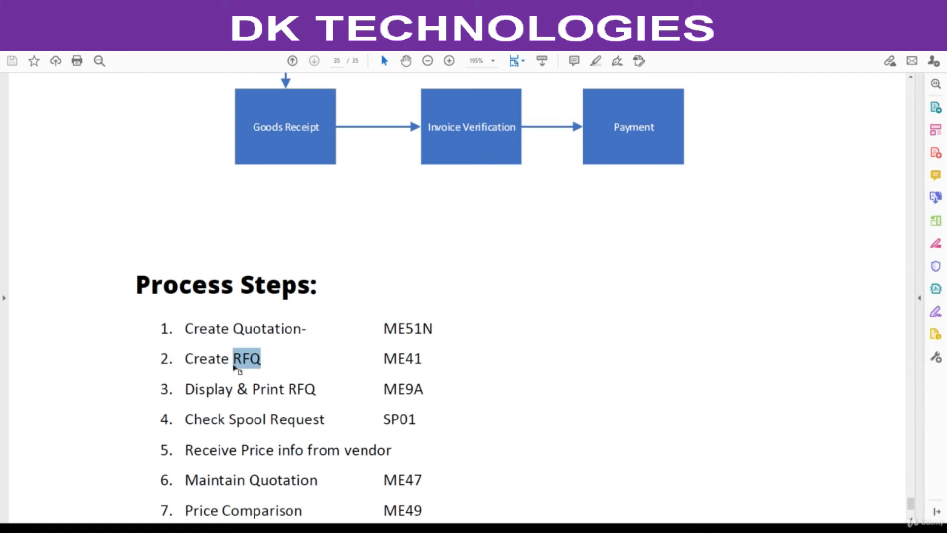
pyautogui.click(510, 527)
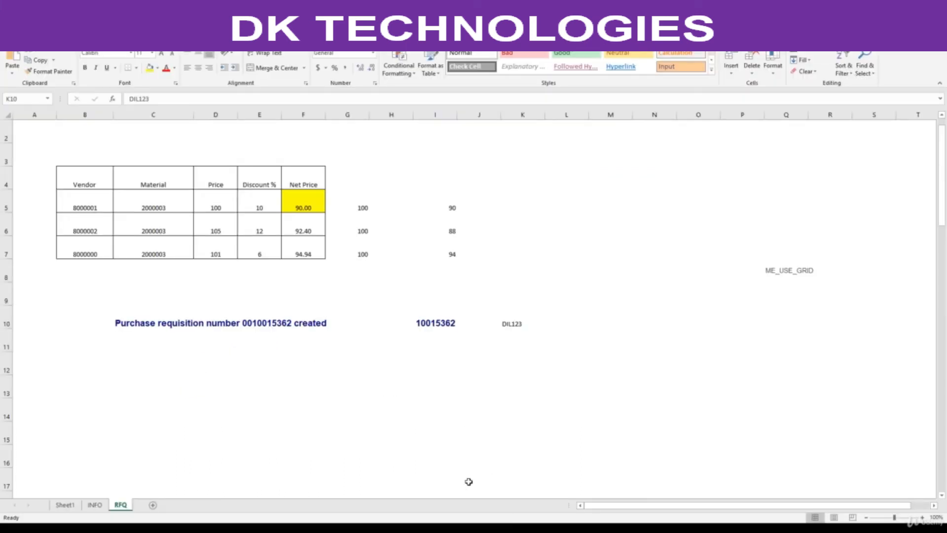
pyautogui.click(83, 208)
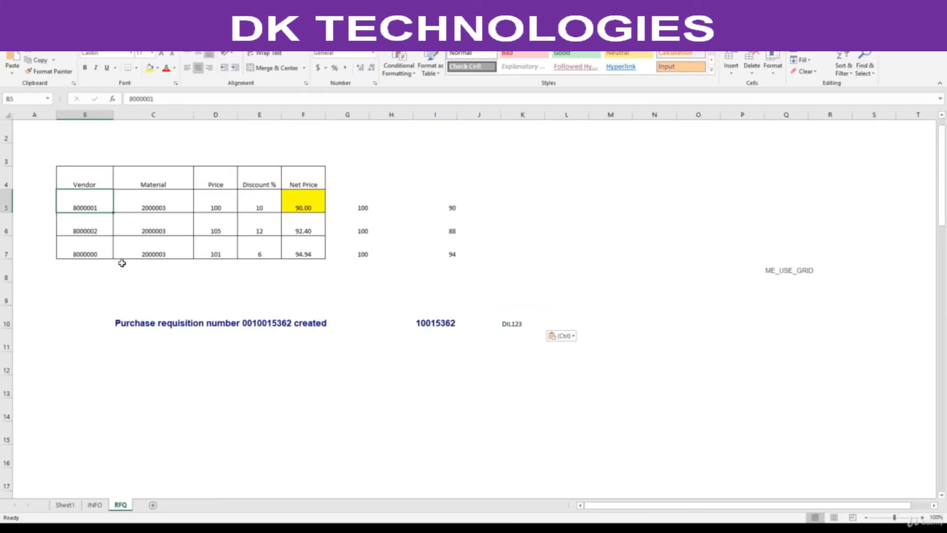
pyautogui.click(84, 227)
pyautogui.click(91, 252)
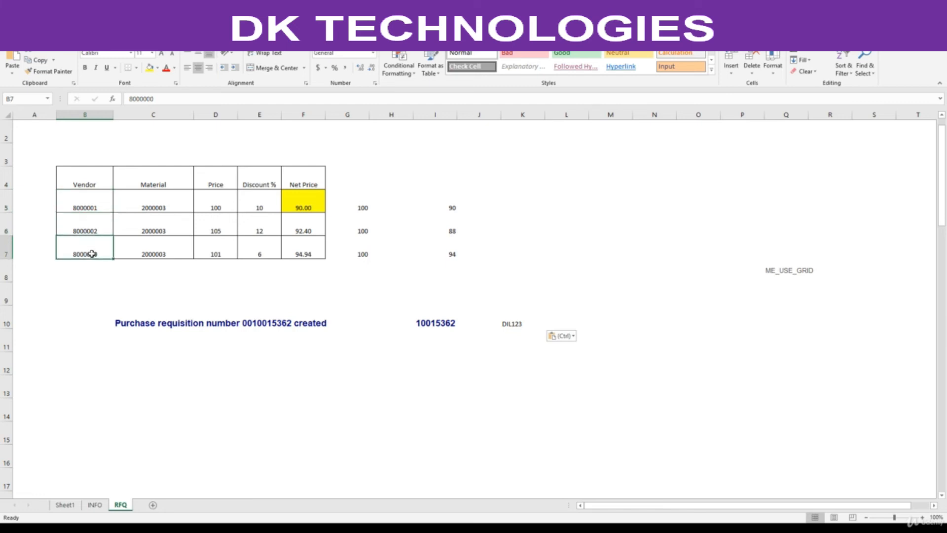
pyautogui.click(90, 205)
pyautogui.hotkey('ctrl', 'c')
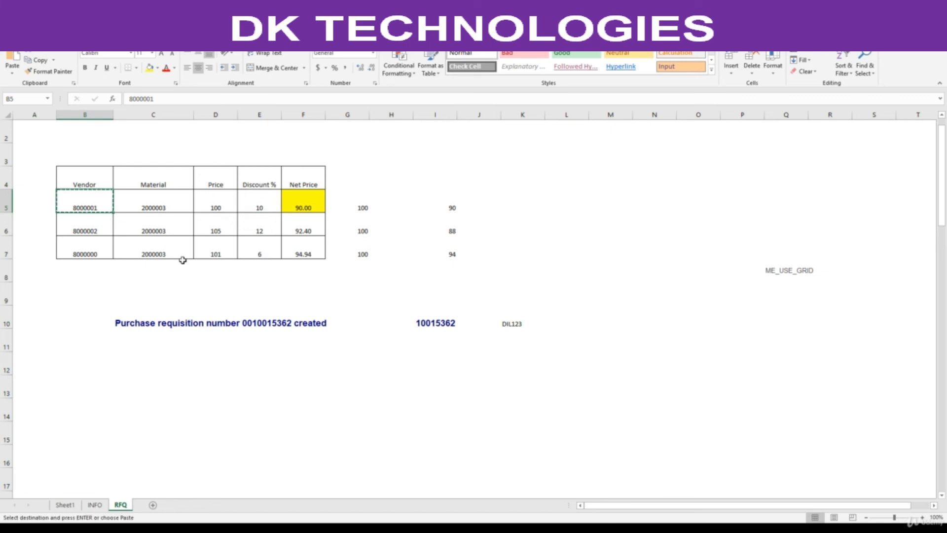
pyautogui.moveTo(548, 524)
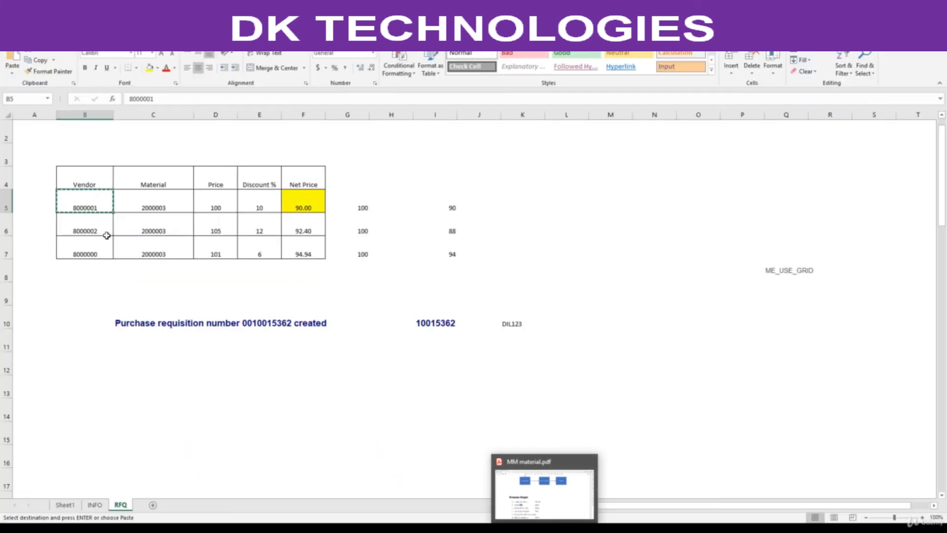
# Copy the Vendor column with its header from B4:B7 to a new list starting in cell B12
pyautogui.moveTo(91, 187); pyautogui.dragTo(92, 246)
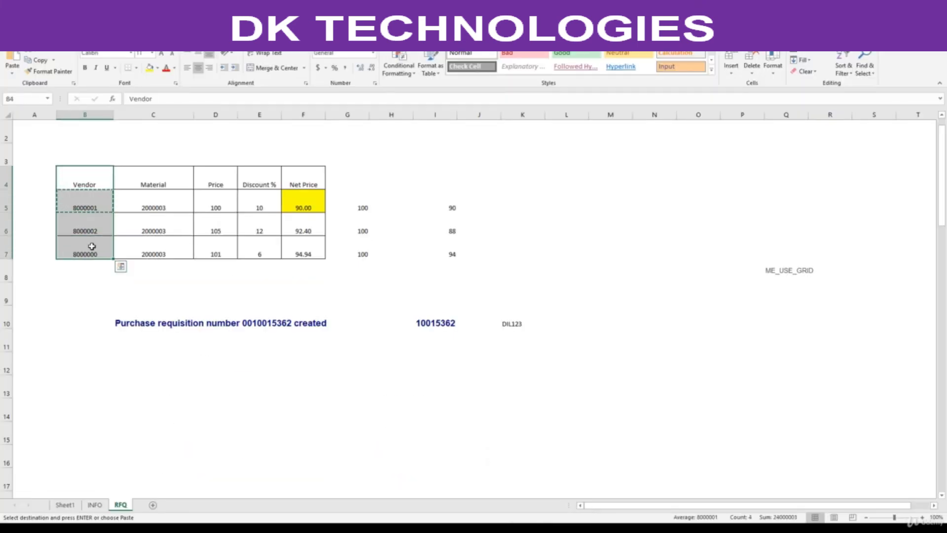
pyautogui.hotkey('ctrl', 'c')
pyautogui.click(111, 373)
pyautogui.hotkey('ctrl', 'v')
pyautogui.click(180, 365)
# Enter the vendor number from Excel cell B13 in the RFQ's vendor address in SAP and save the RFQ
pyautogui.click(78, 390)
pyautogui.hotkey('ctrl', 'c')
pyautogui.click(568, 528)
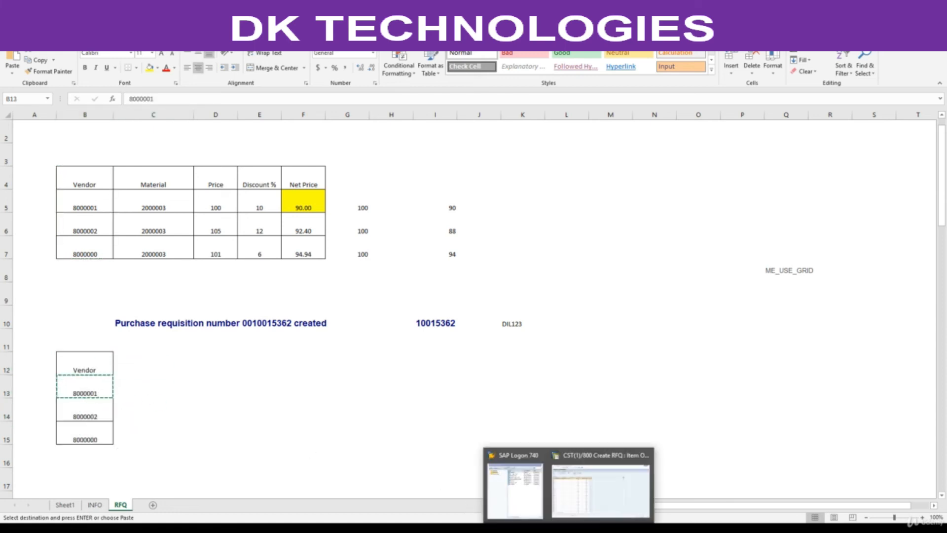
pyautogui.click(619, 487)
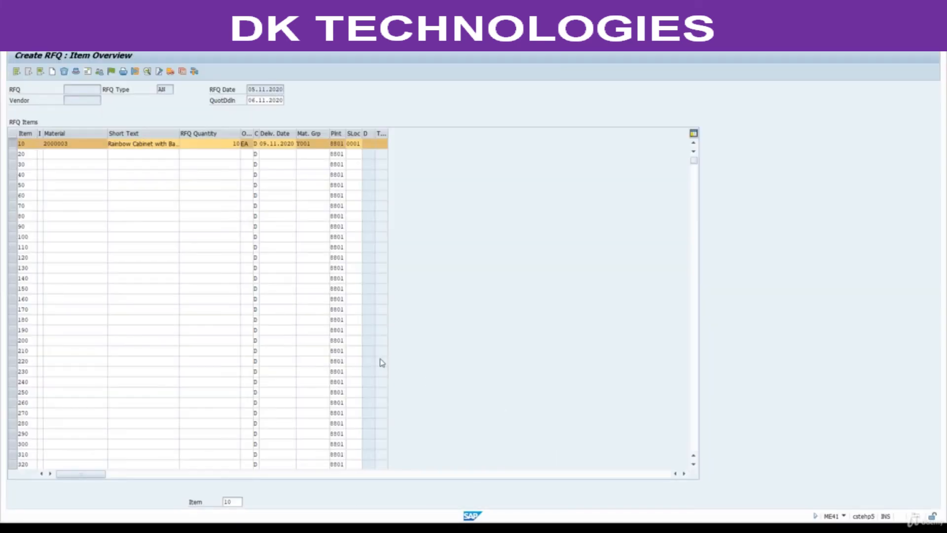
pyautogui.click(87, 75)
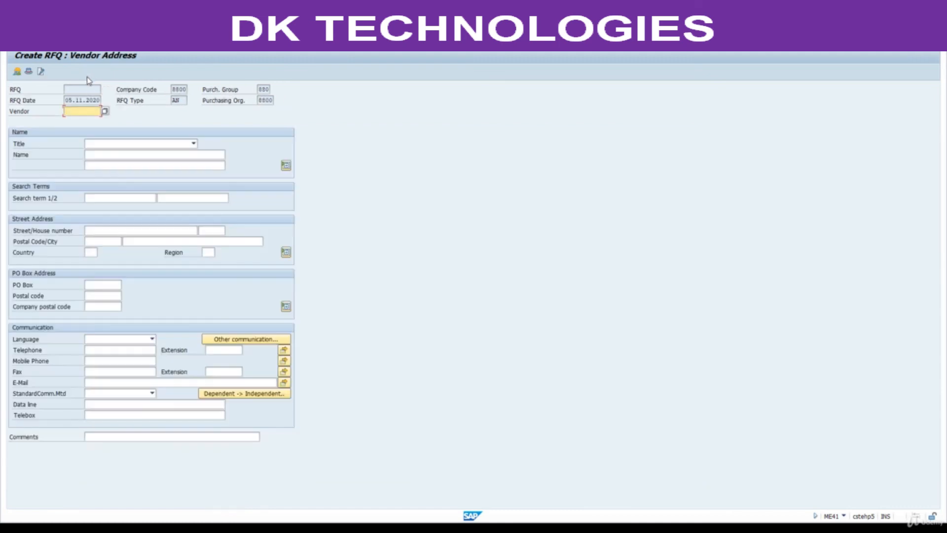
pyautogui.write('8000001')
pyautogui.press('Return')
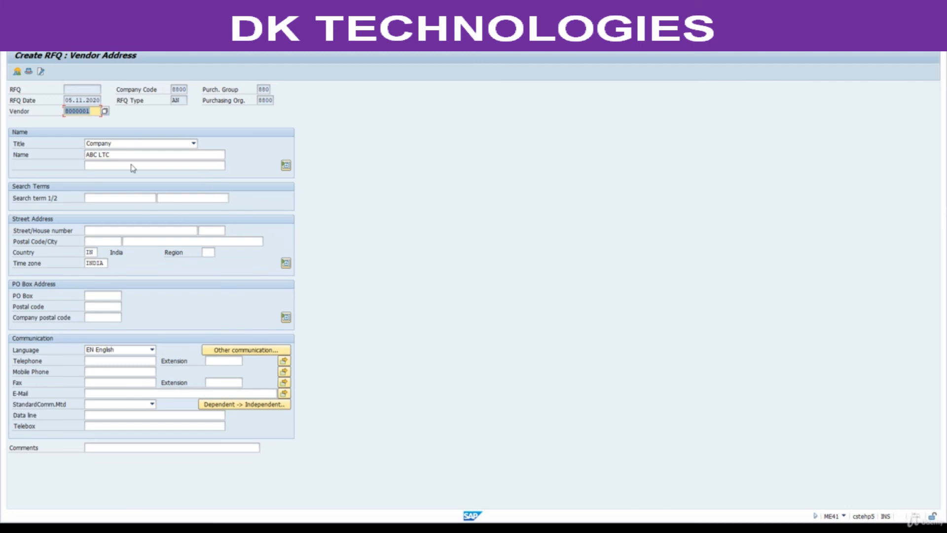
pyautogui.moveTo(99, 112); pyautogui.dragTo(64, 110)
pyautogui.hotkey('ctrl', 's')
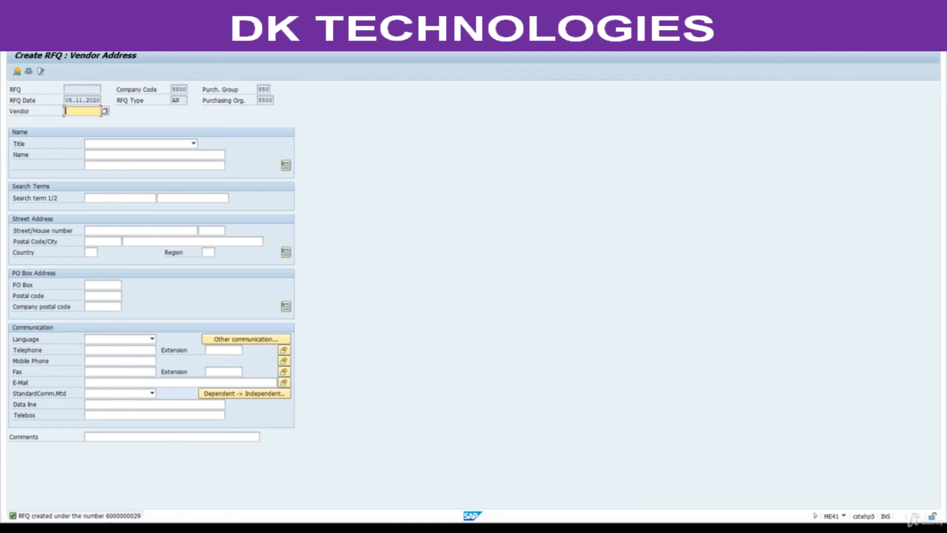
# Copy the created RFQ's number from its message details into cell C13 in Excel
pyautogui.doubleClick(124, 516)
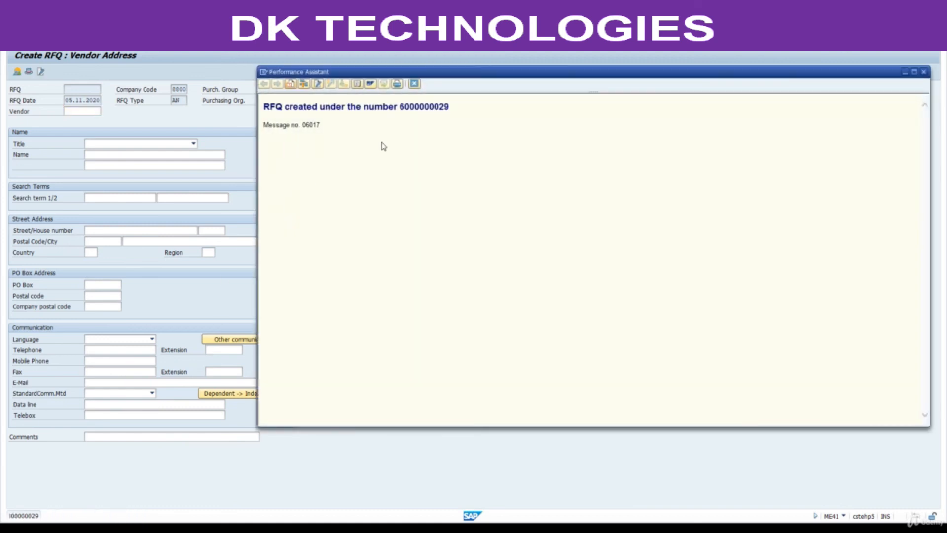
pyautogui.doubleClick(430, 107)
pyautogui.hotkey('ctrl', 'c')
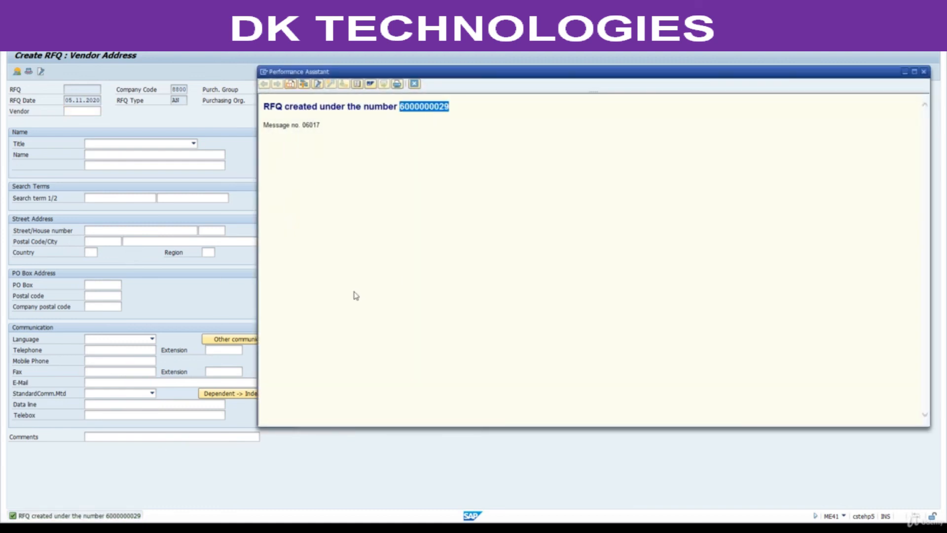
pyautogui.click(535, 528)
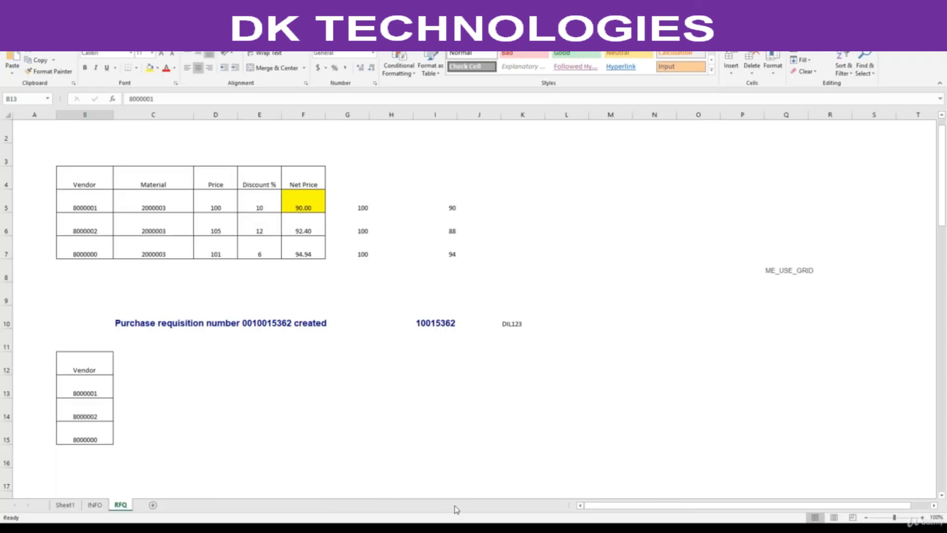
pyautogui.click(144, 365)
pyautogui.click(161, 389)
pyautogui.hotkey('ctrl', 'v')
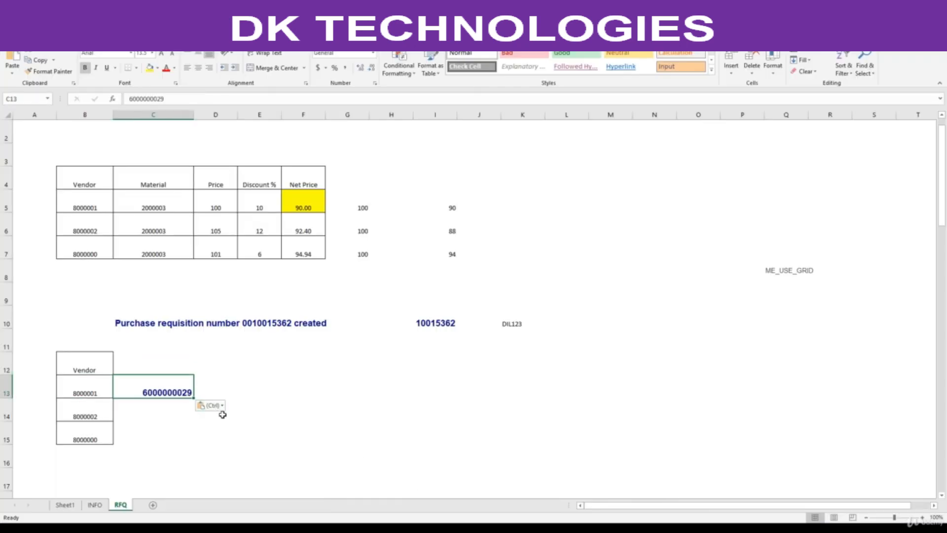
# Enter the vendor number from Excel cell B14 in the RFQ's vendor address in SAP and save this second RFQ
pyautogui.click(94, 413)
pyautogui.hotkey('ctrl', 'c')
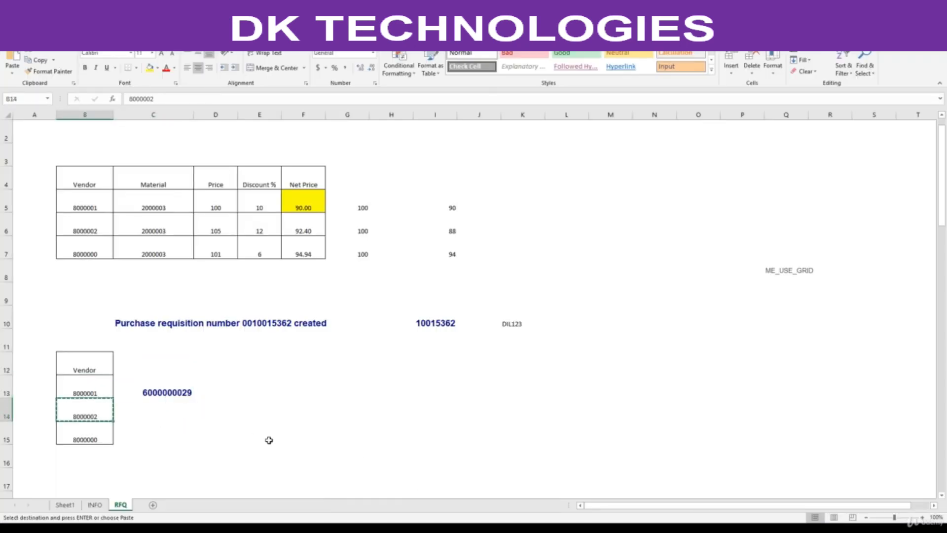
pyautogui.hotkey('alt', 'Tab')
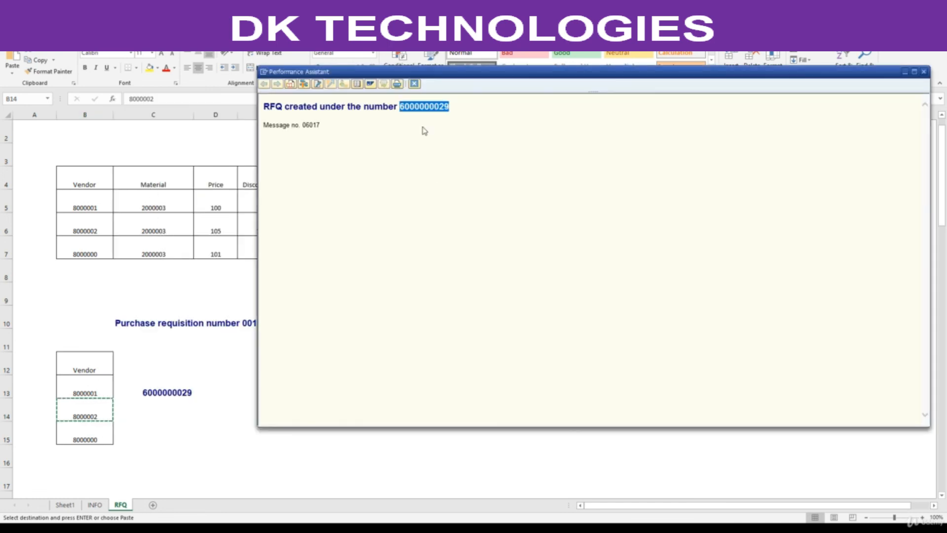
pyautogui.click(415, 84)
pyautogui.moveTo(587, 527)
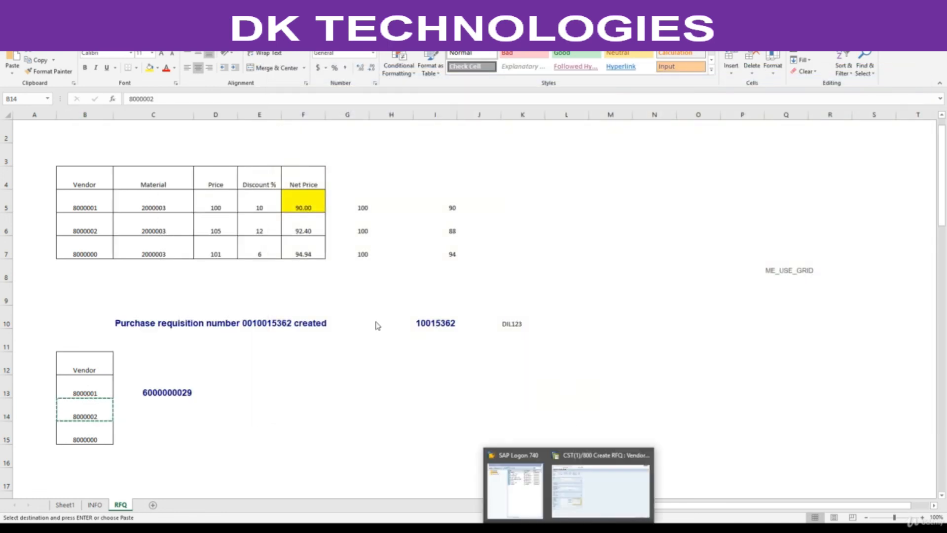
pyautogui.click(612, 489)
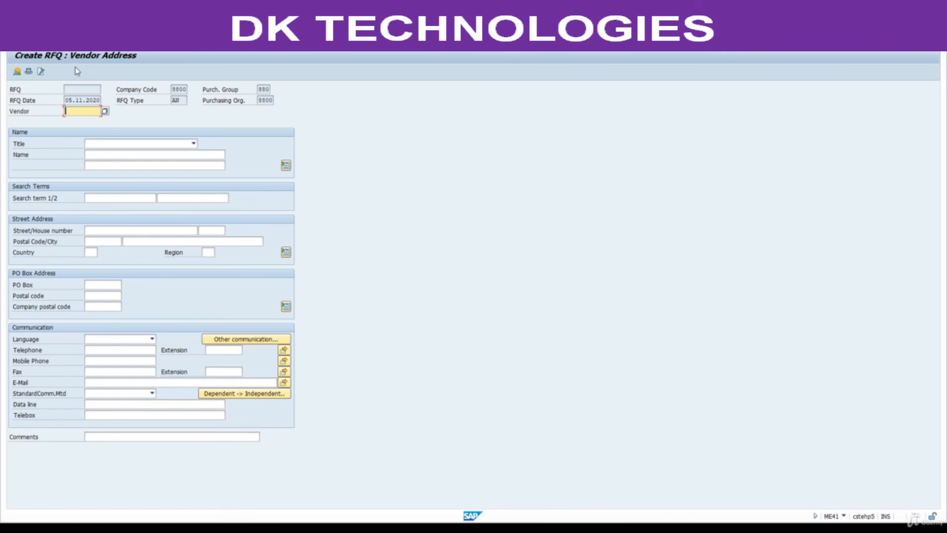
pyautogui.hotkey('ctrl', 'v')
pyautogui.press('Return')
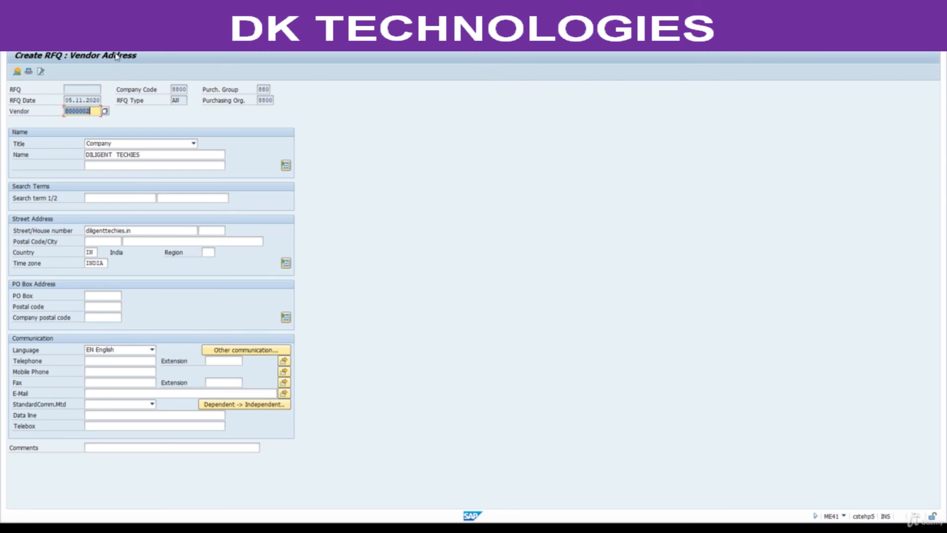
pyautogui.hotkey('ctrl', 's')
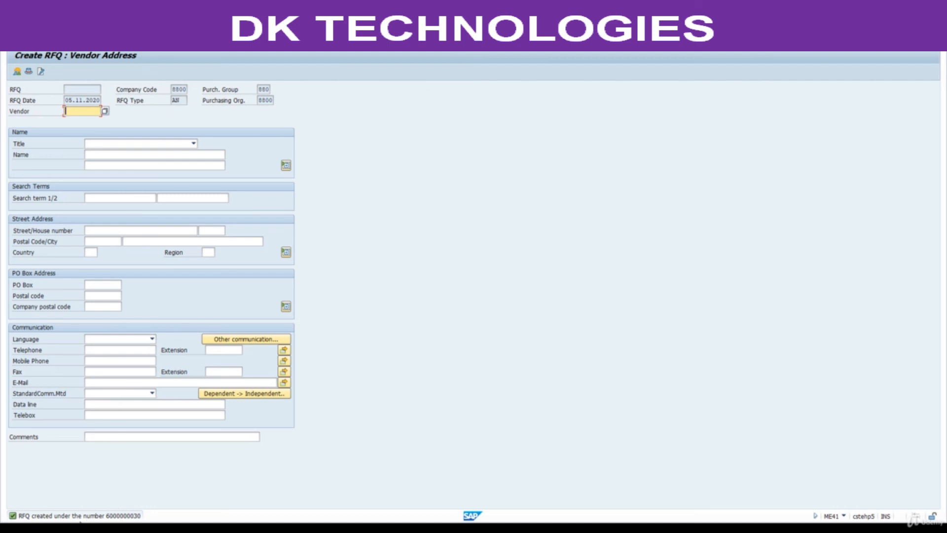
# Copy the second RFQ's number from its message details into cell C14 in Excel
pyautogui.doubleClick(123, 516)
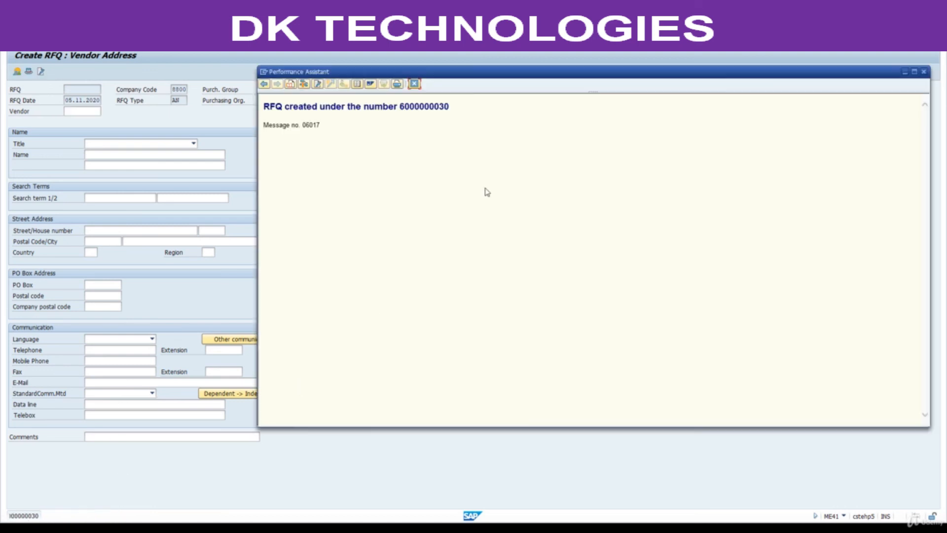
pyautogui.doubleClick(435, 106)
pyautogui.hotkey('ctrl', 'c')
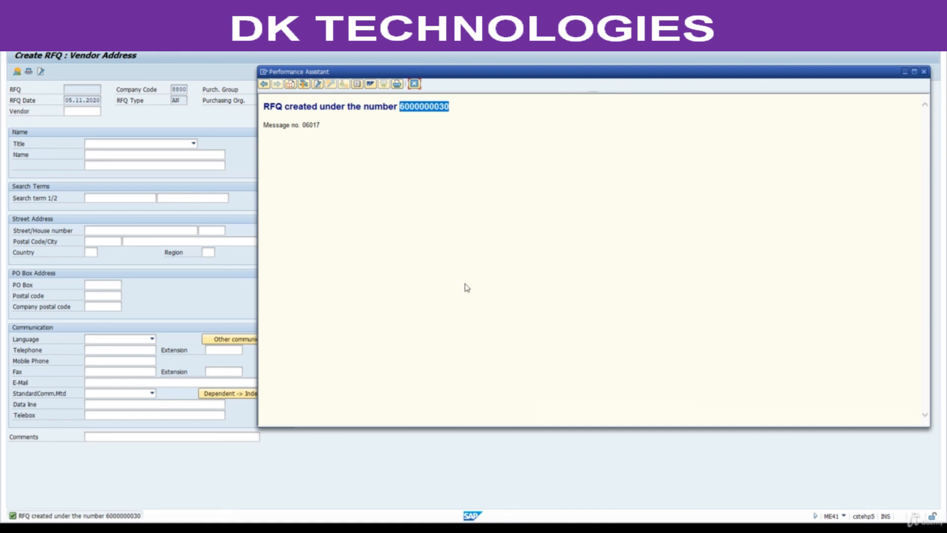
pyautogui.hotkey('alt', 'Tab')
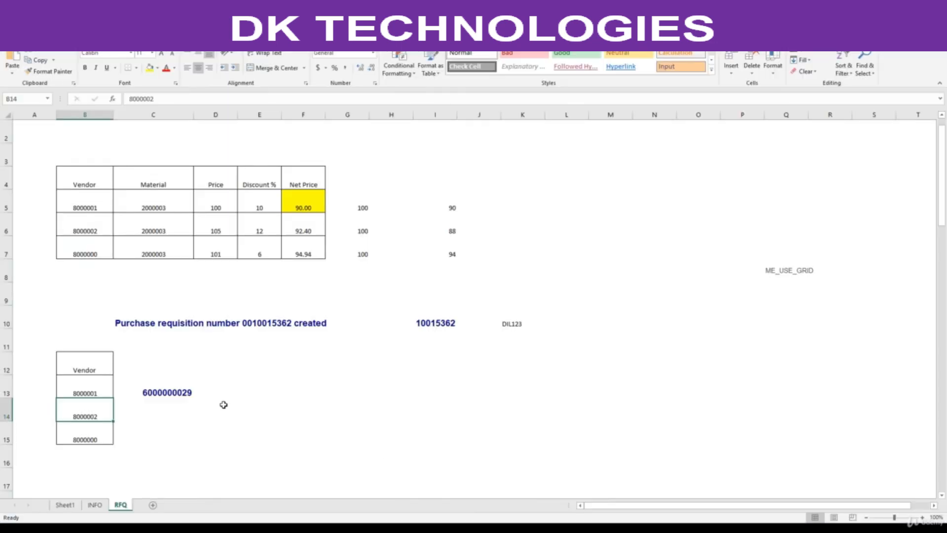
pyautogui.click(168, 413)
pyautogui.hotkey('ctrl', 'v')
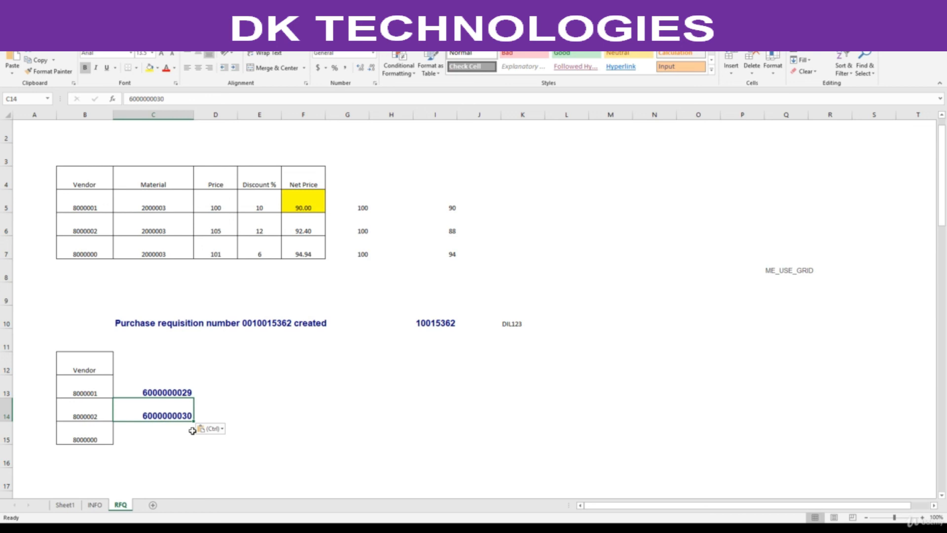
# Enter the vendor number from Excel cell B15 in the RFQ's vendor address in SAP and save this third RFQ
pyautogui.click(109, 442)
pyautogui.hotkey('ctrl', 'c')
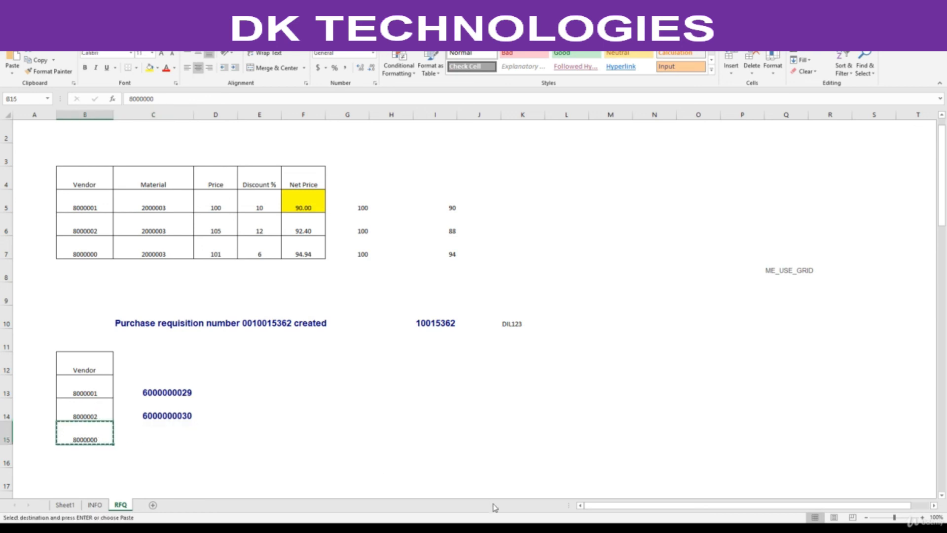
pyautogui.moveTo(568, 528)
pyautogui.click(654, 490)
pyautogui.doubleClick(424, 106)
pyautogui.click(414, 84)
pyautogui.moveTo(566, 504)
pyautogui.click(621, 499)
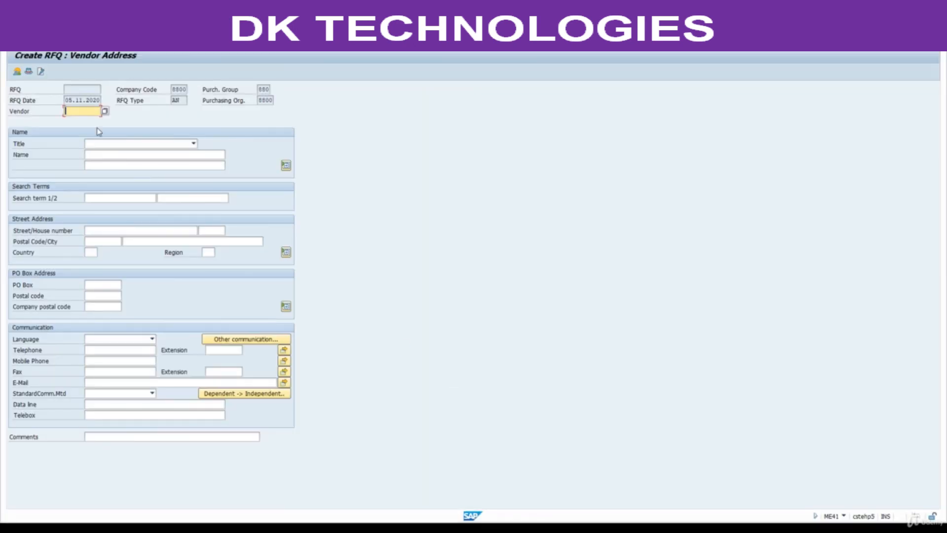
pyautogui.press('Return')
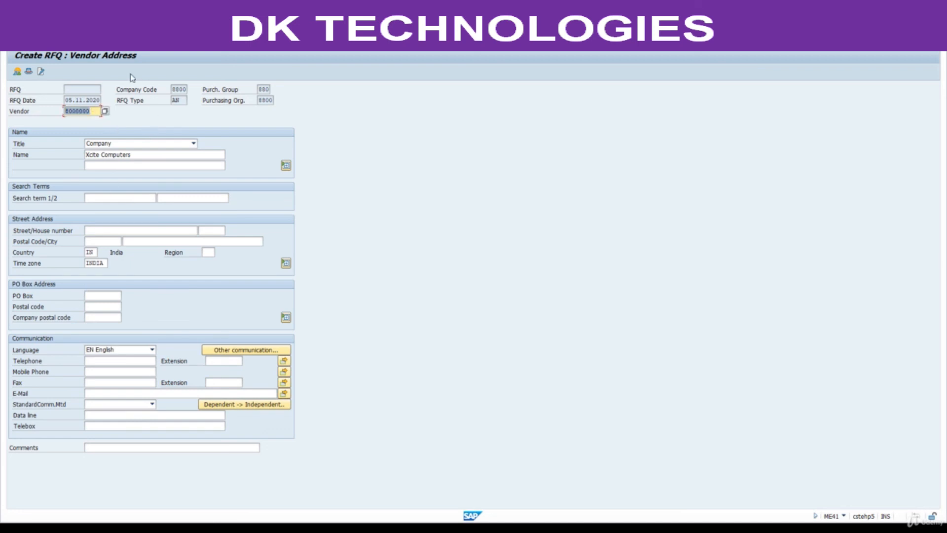
pyautogui.hotkey('ctrl', 's')
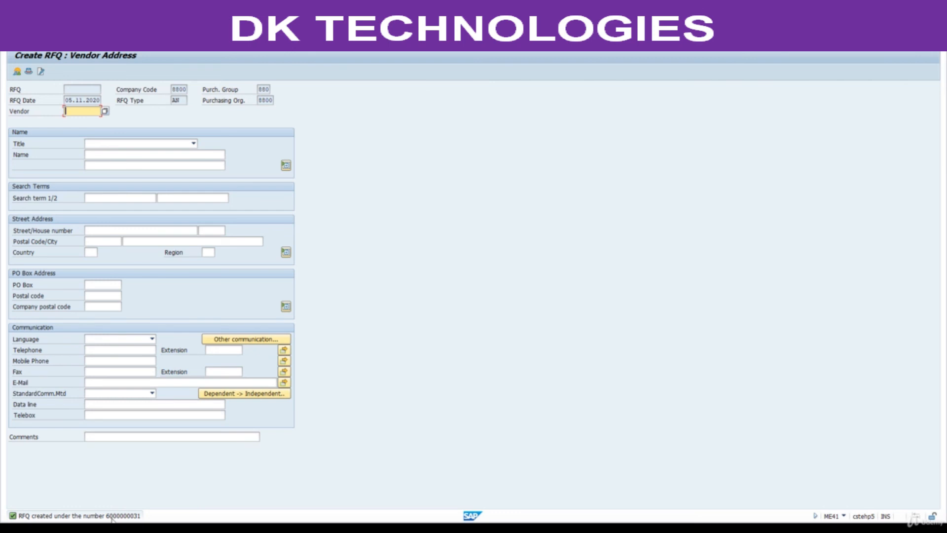
# Copy the third RFQ's number from its message details into cell C15 in Excel
pyautogui.doubleClick(124, 516)
pyautogui.doubleClick(420, 105)
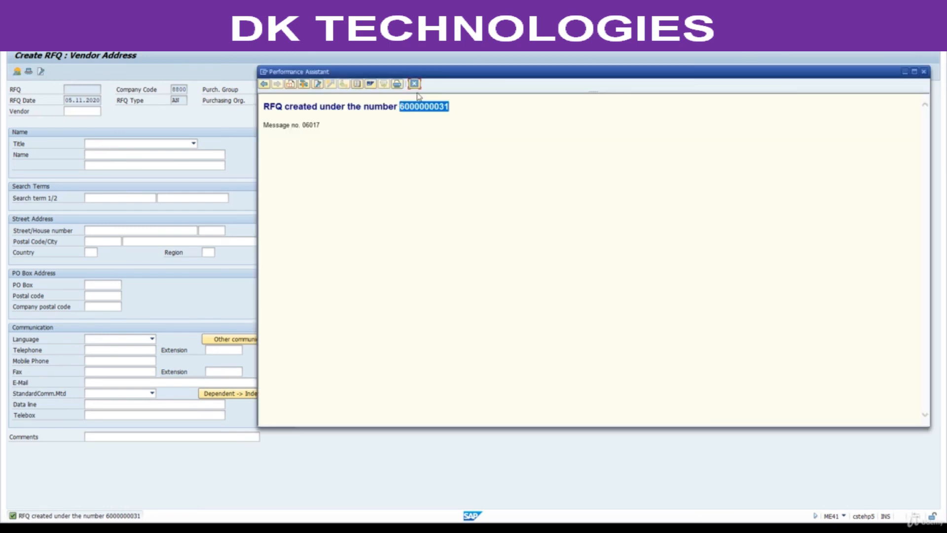
pyautogui.click(414, 84)
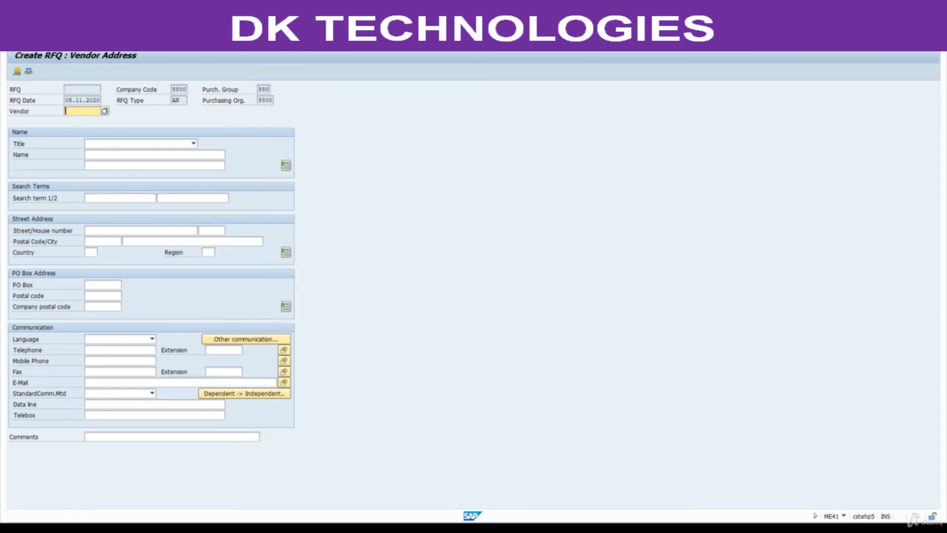
pyautogui.hotkey('alt', 'Tab')
pyautogui.click(173, 437)
pyautogui.hotkey('ctrl', 'v')
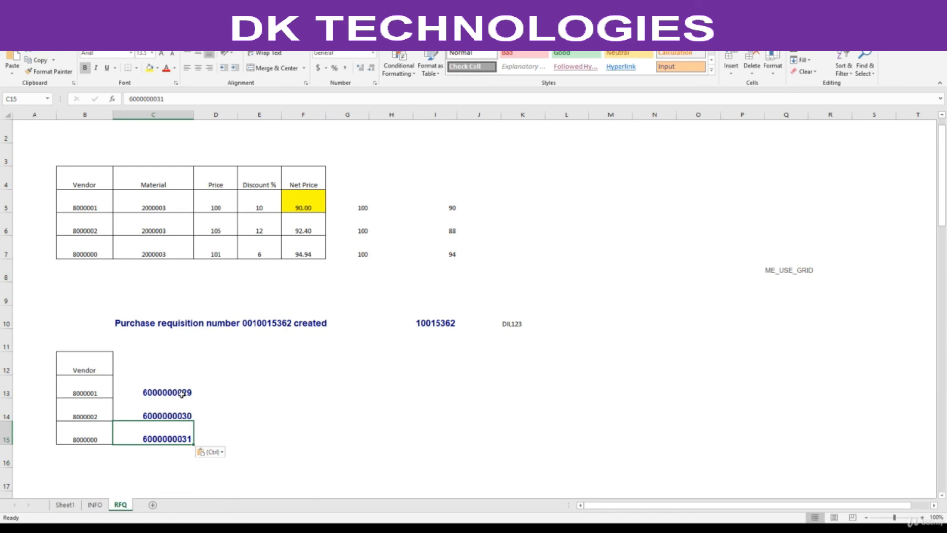
# Enter an RFQ heading in cell C12 above the recorded RFQ numbers
pyautogui.click(165, 359)
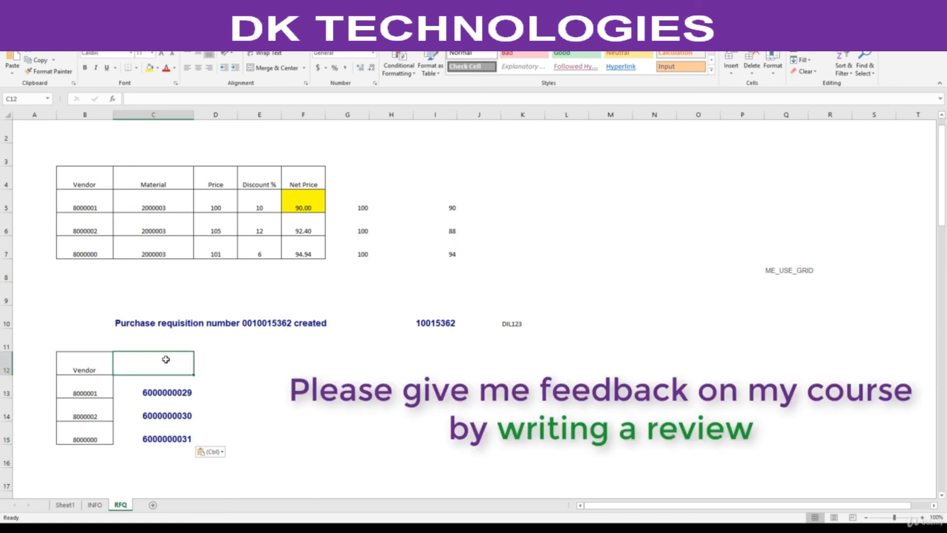
pyautogui.write('rf')
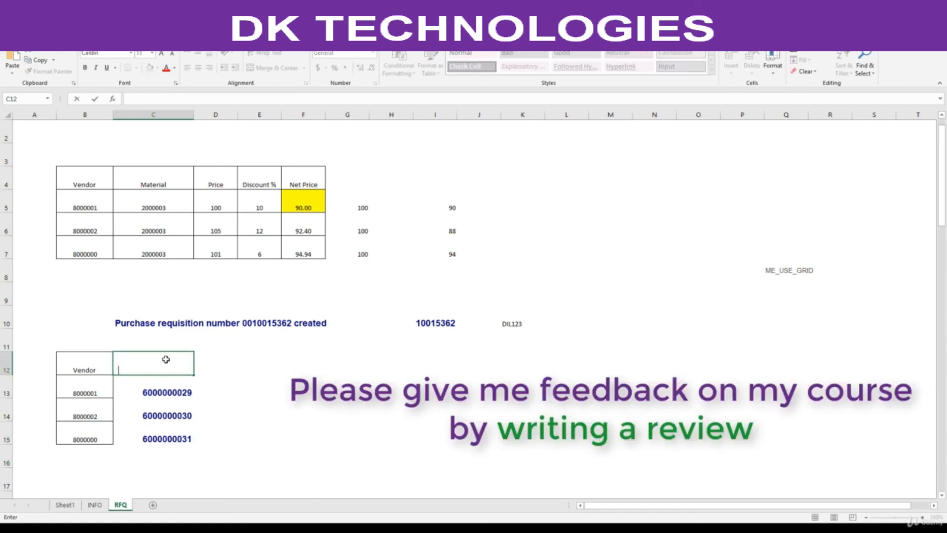
pyautogui.press('Return')
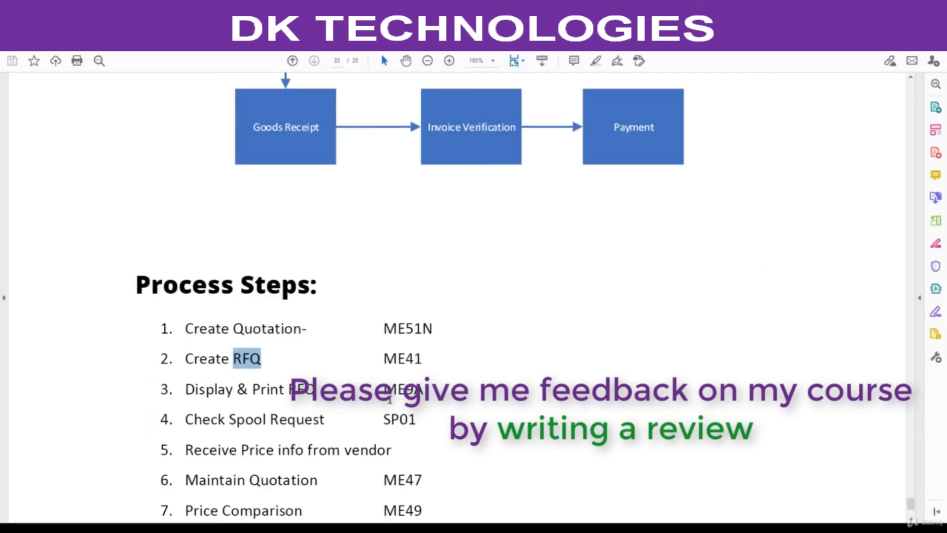
# Select the Display & Print RFQ entry in the Process Steps list of the PDF document
pyautogui.moveTo(183, 389); pyautogui.dragTo(302, 393)
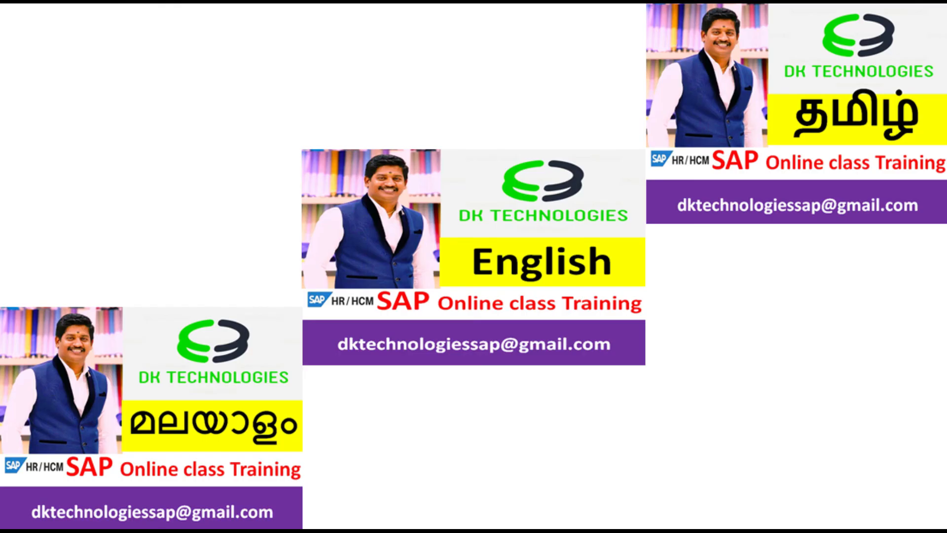